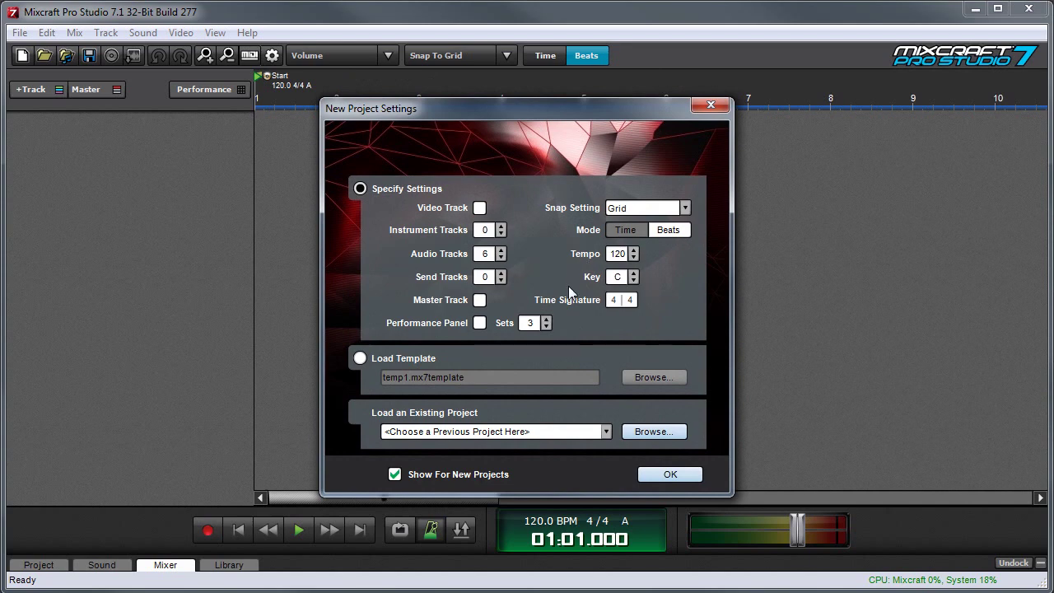
Create a new project with 2 instrument tracks and 2 audio tracks
{"action": "left_click", "coordinate": [500, 259]}
{"action": "left_click", "coordinate": [501, 226]}
{"action": "left_click", "coordinate": [499, 226]}
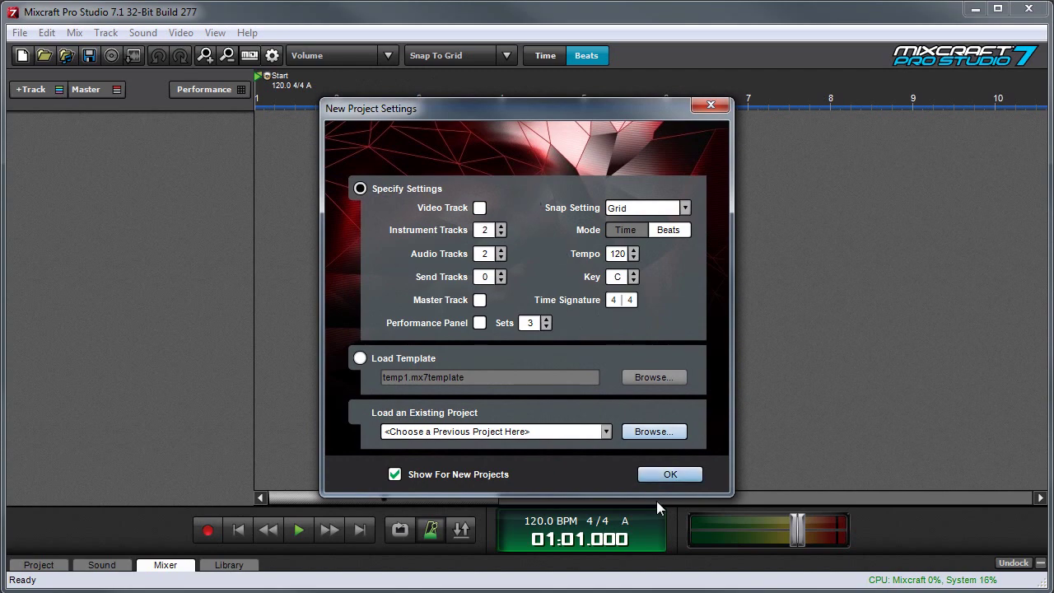
{"action": "left_click", "coordinate": [672, 475]}
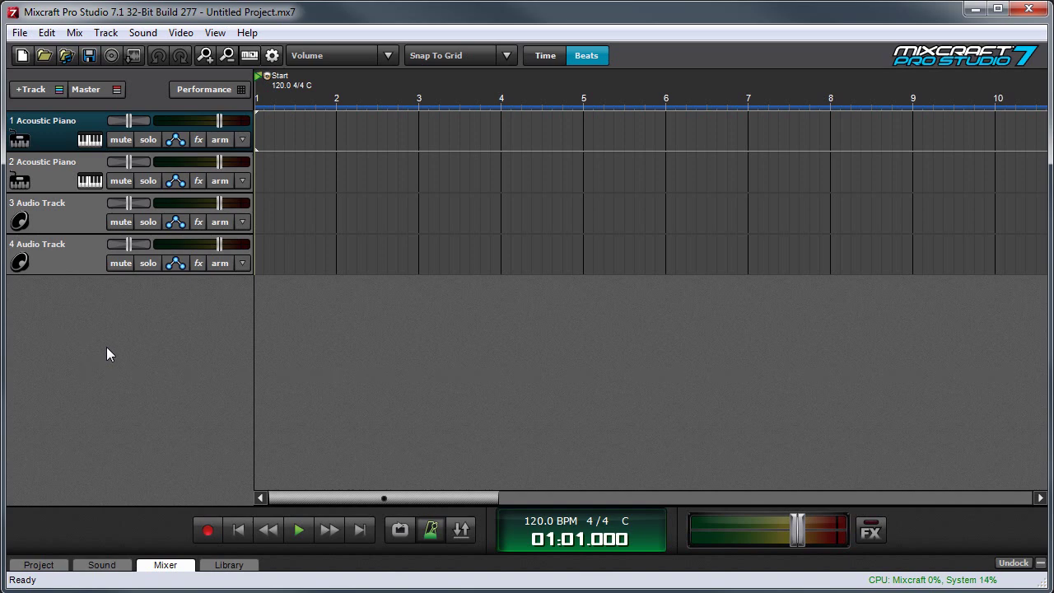
In Preferences, select the Core Audio (WaveRT) driver, enable Exclusive Mode and accept the warning
{"action": "left_click", "coordinate": [20, 33]}
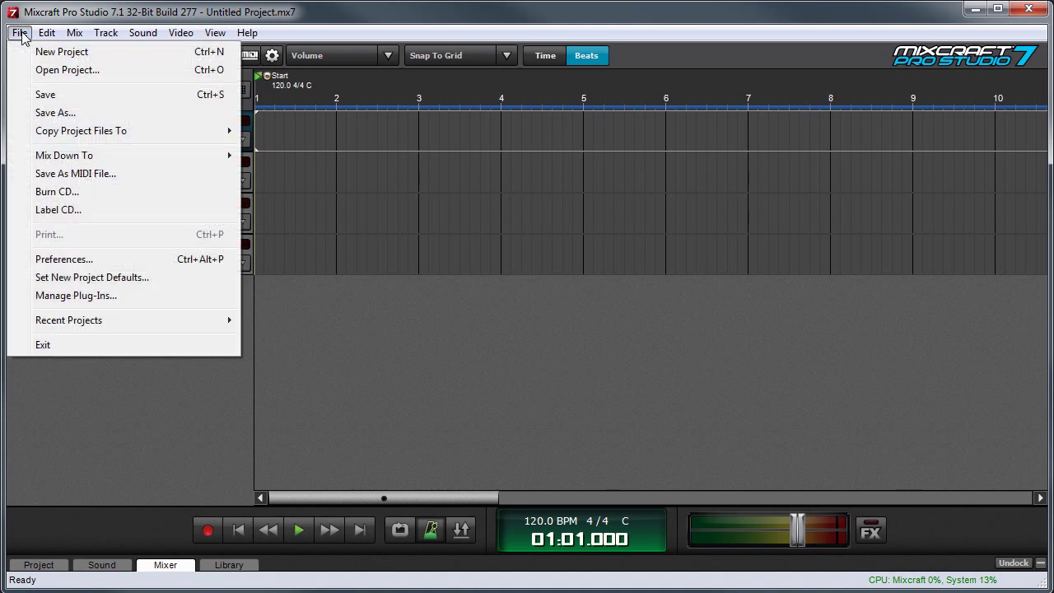
{"action": "left_click", "coordinate": [79, 258]}
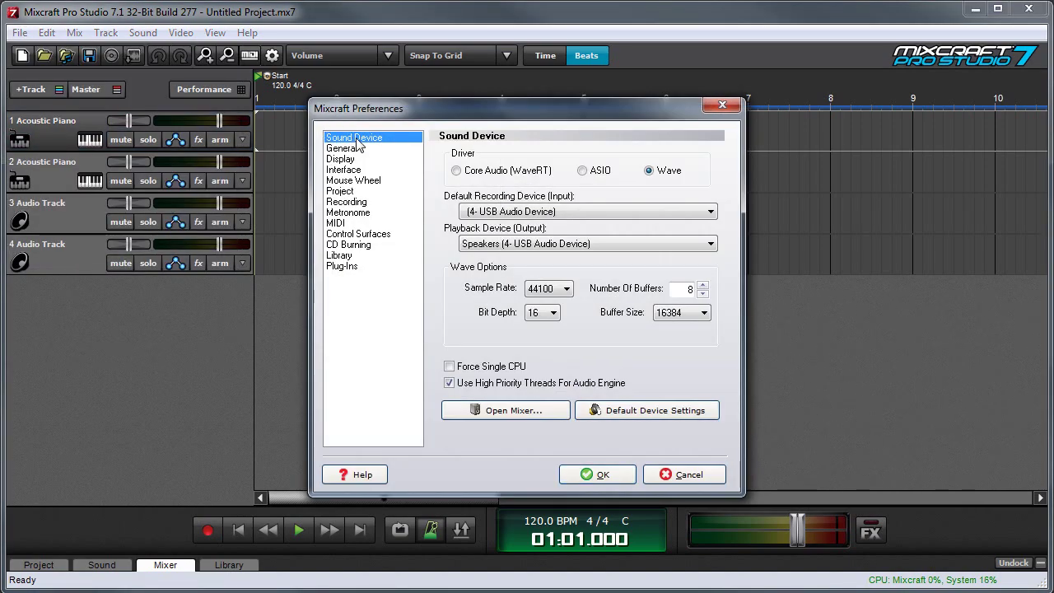
{"action": "left_click", "coordinate": [498, 172]}
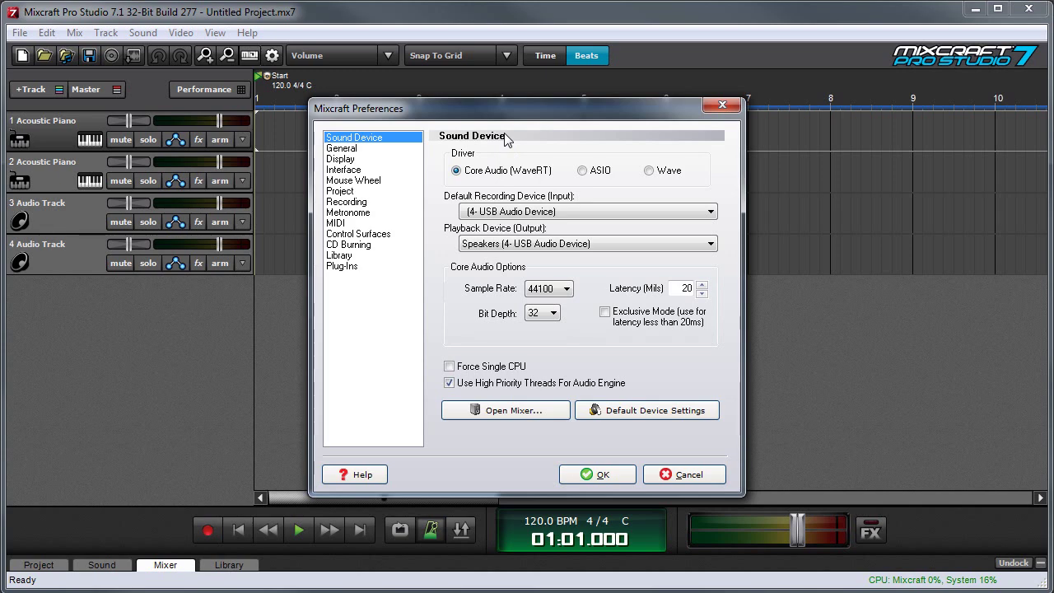
{"action": "left_click", "coordinate": [639, 316]}
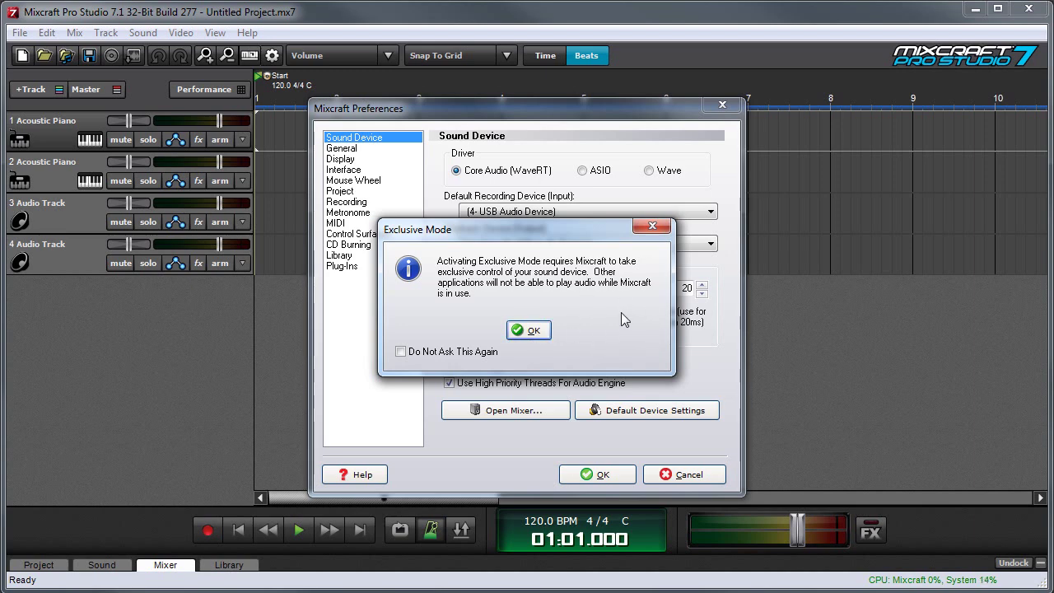
{"action": "left_click", "coordinate": [527, 330]}
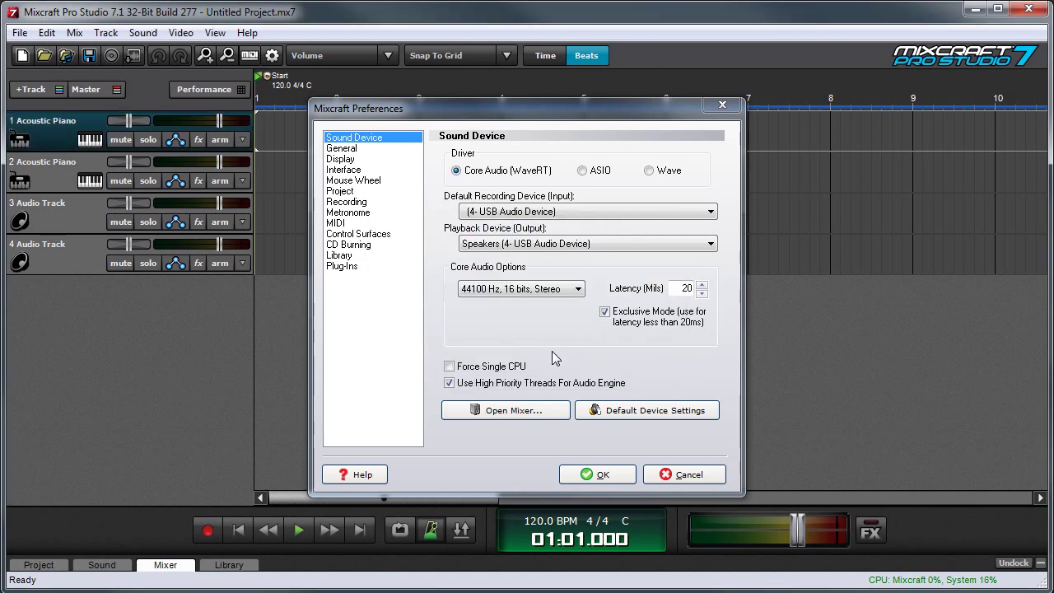
Select the ASIO driver and lower the Lambda ASIO audio buffering toward Low Latency
{"action": "left_click", "coordinate": [582, 171]}
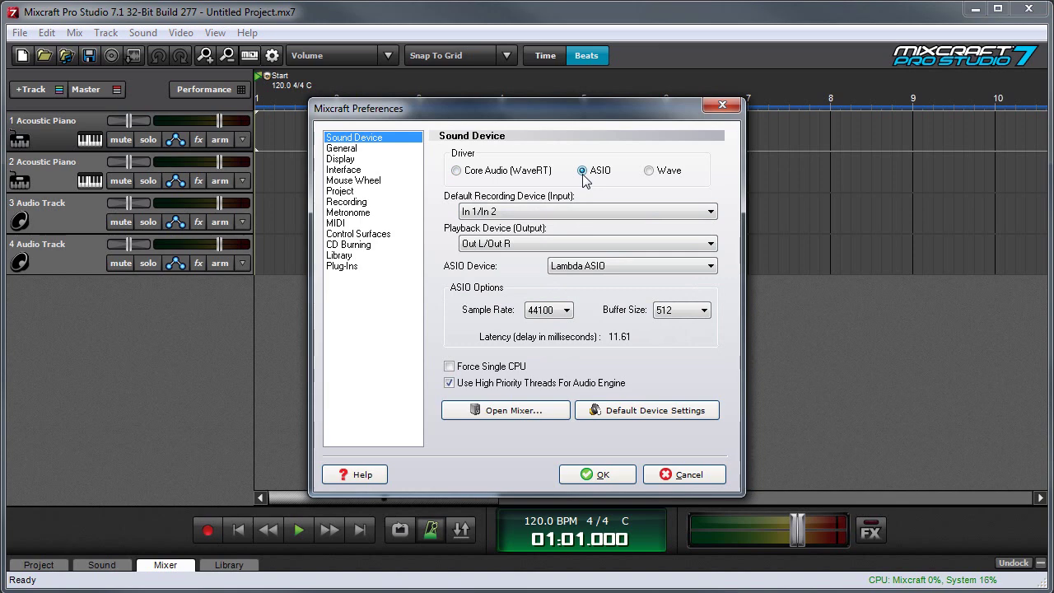
{"action": "left_click", "coordinate": [540, 410]}
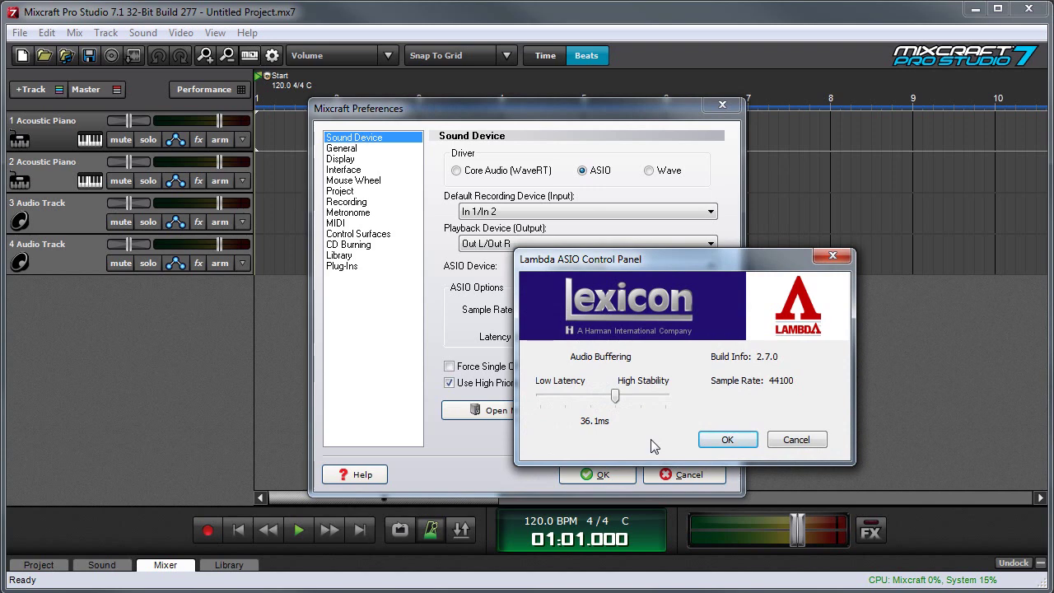
{"action": "left_click", "coordinate": [602, 399]}
{"action": "left_click", "coordinate": [728, 438]}
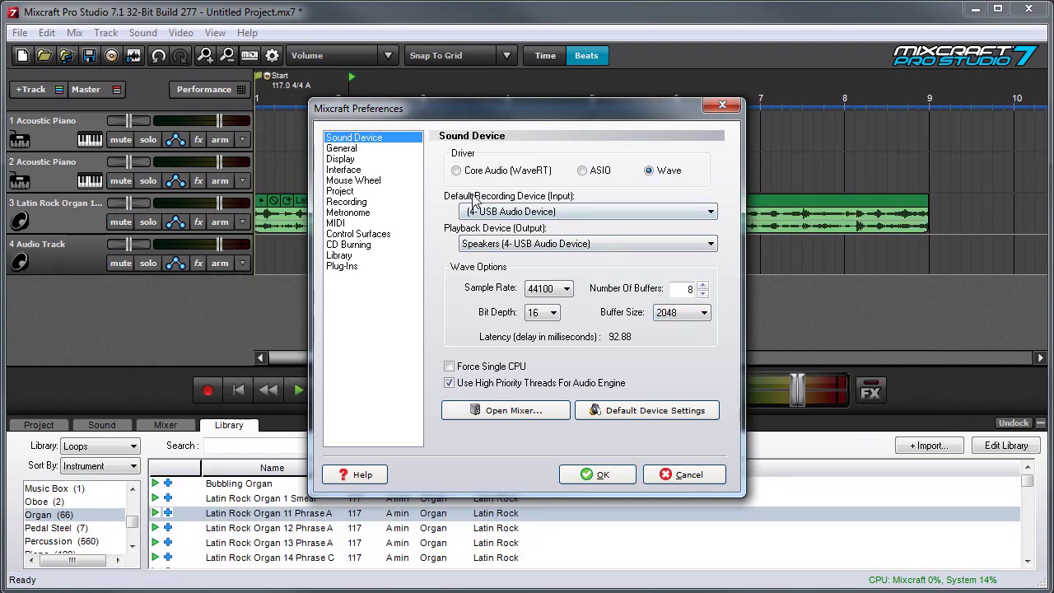
Keep 4- USB Audio Device as the playback and recording device and apply the preferences
{"action": "left_click", "coordinate": [565, 243]}
{"action": "left_click", "coordinate": [614, 213]}
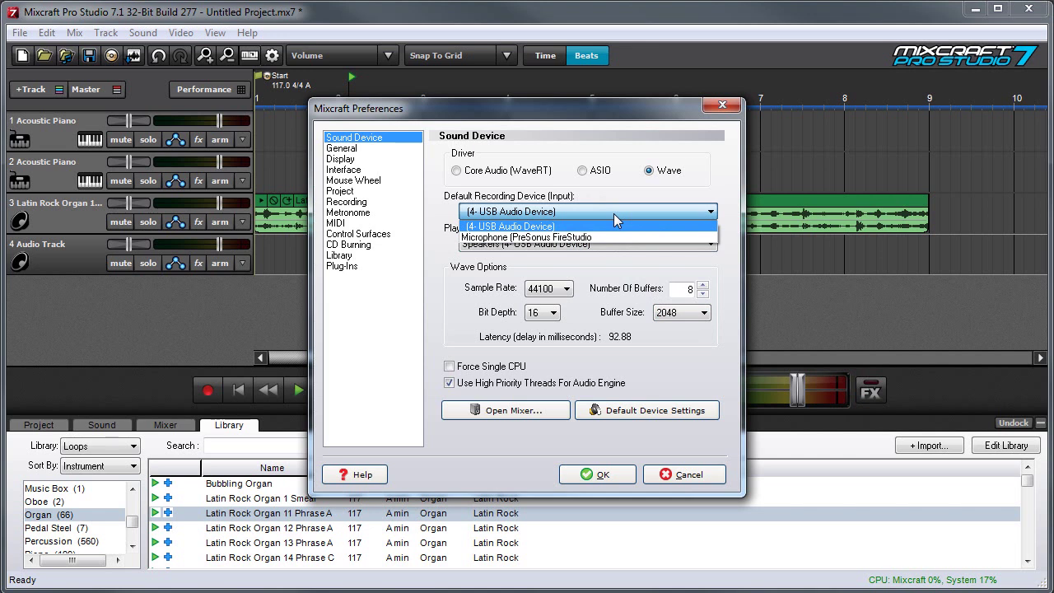
{"action": "left_click", "coordinate": [610, 193]}
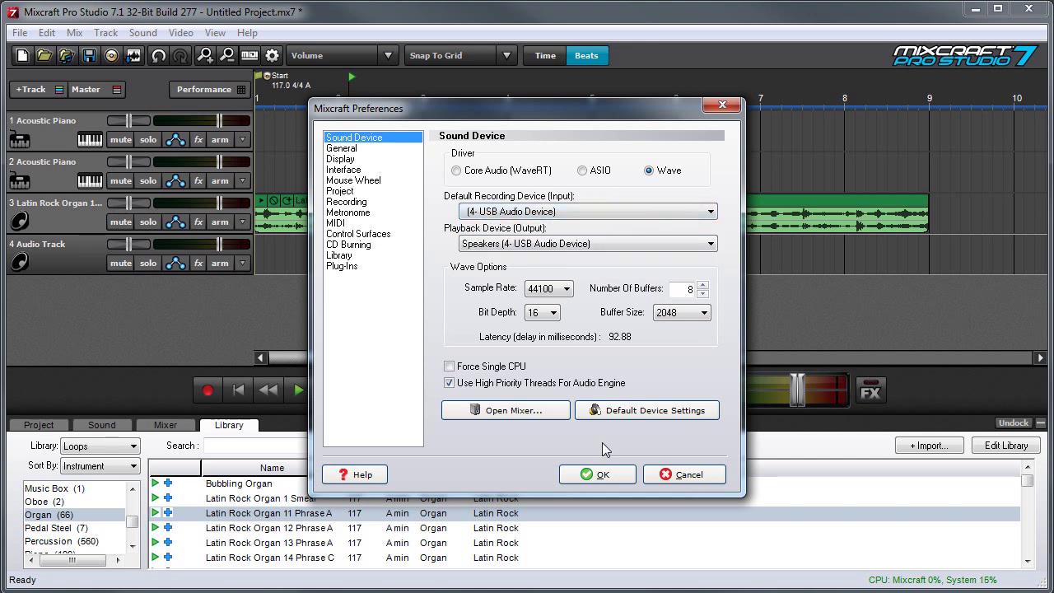
{"action": "left_click", "coordinate": [601, 475]}
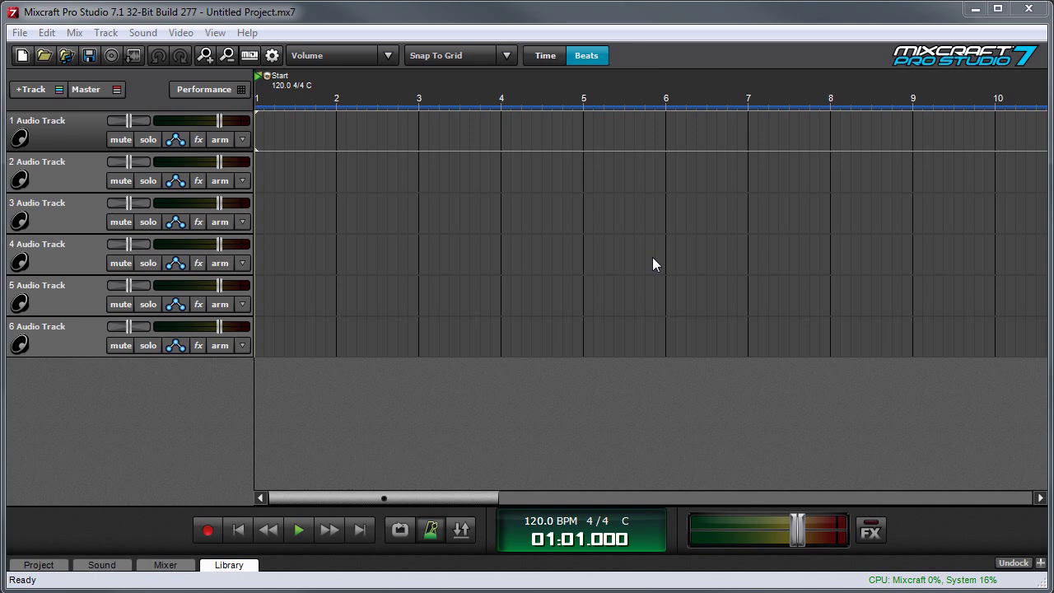
Sort the loop library by Song Kit and show the 12-8 Blues loops
{"action": "left_click", "coordinate": [229, 565]}
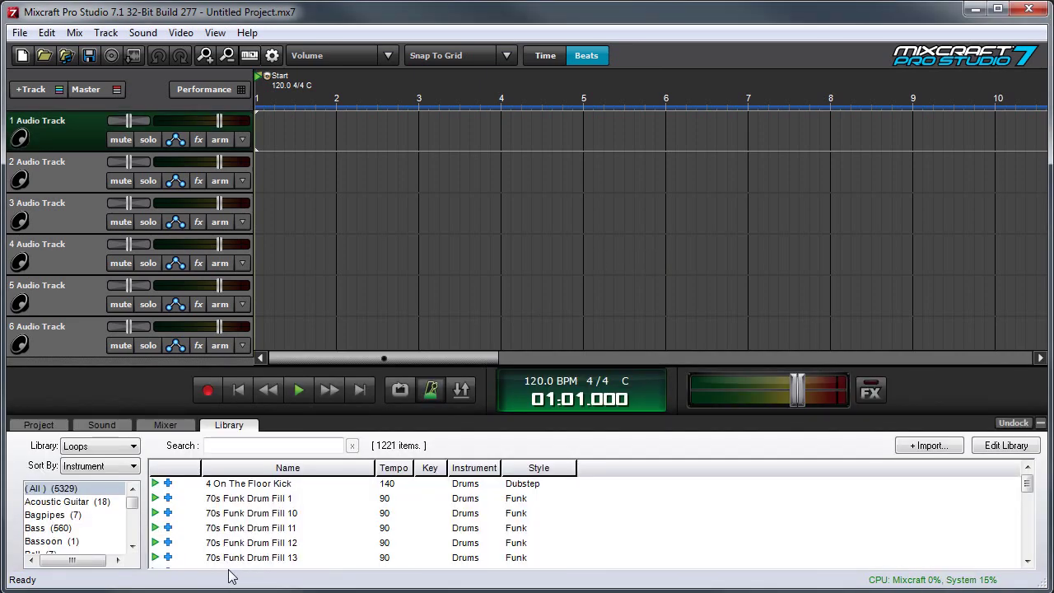
{"action": "left_click", "coordinate": [96, 467]}
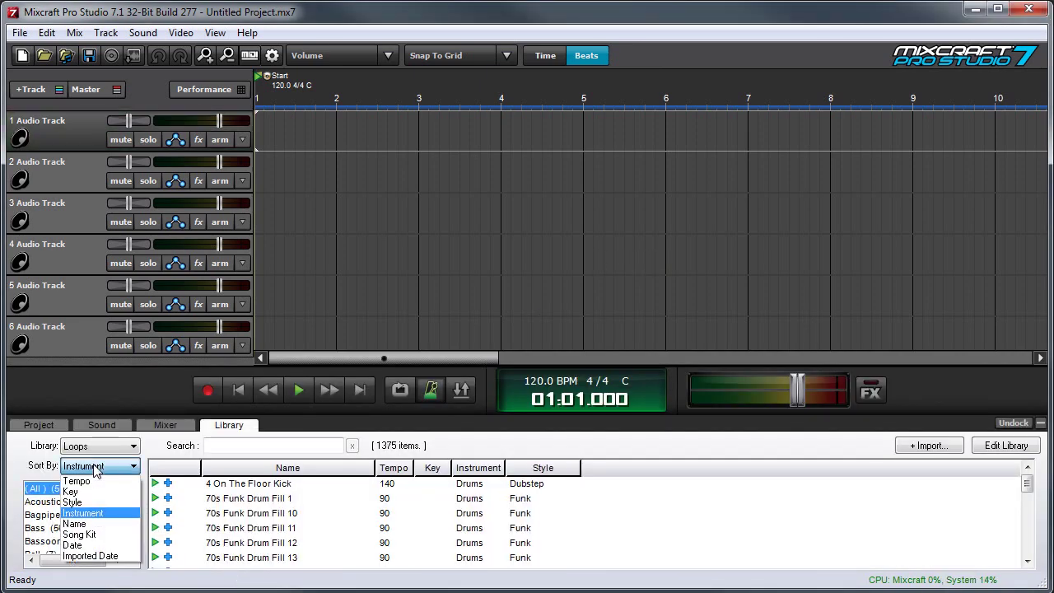
{"action": "left_click", "coordinate": [82, 534]}
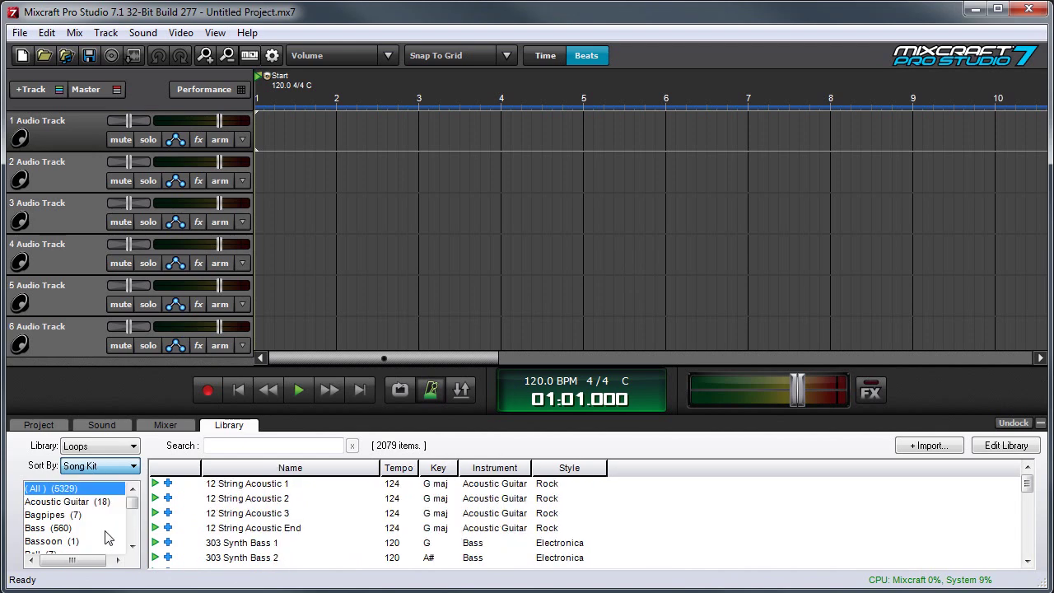
{"action": "left_click", "coordinate": [91, 528]}
{"action": "left_click", "coordinate": [92, 503]}
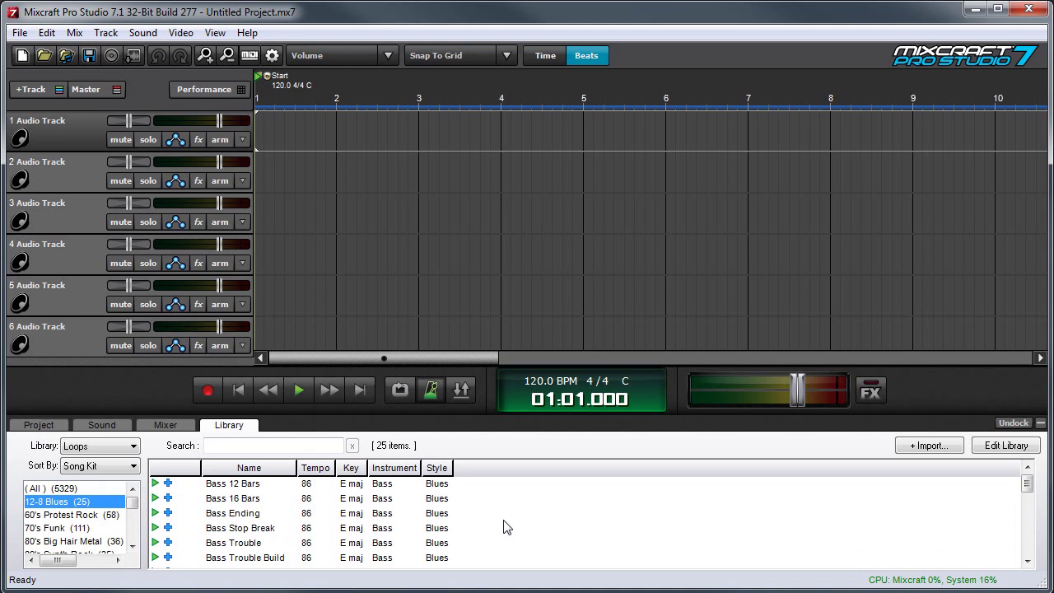
Preview the Bass 12 Bars loop, then stop the preview
{"action": "left_click", "coordinate": [247, 483]}
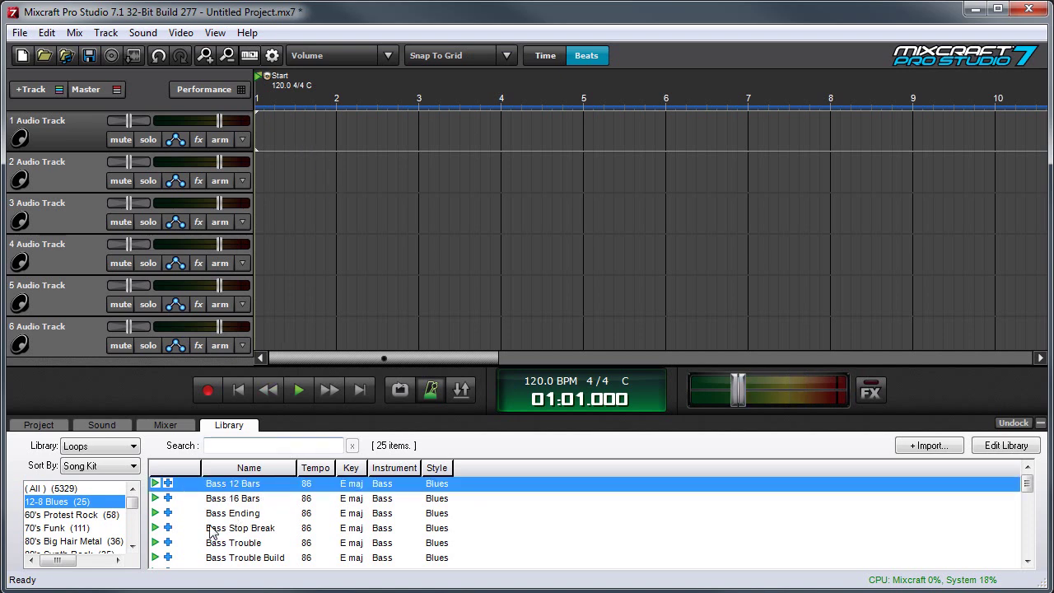
{"action": "left_click", "coordinate": [156, 485]}
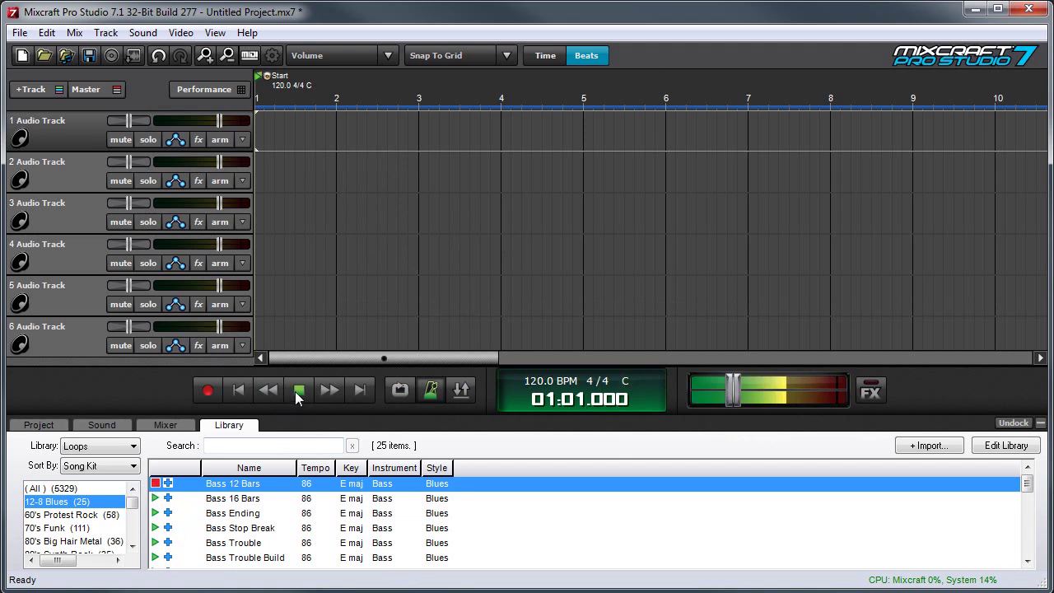
{"action": "left_click", "coordinate": [297, 392]}
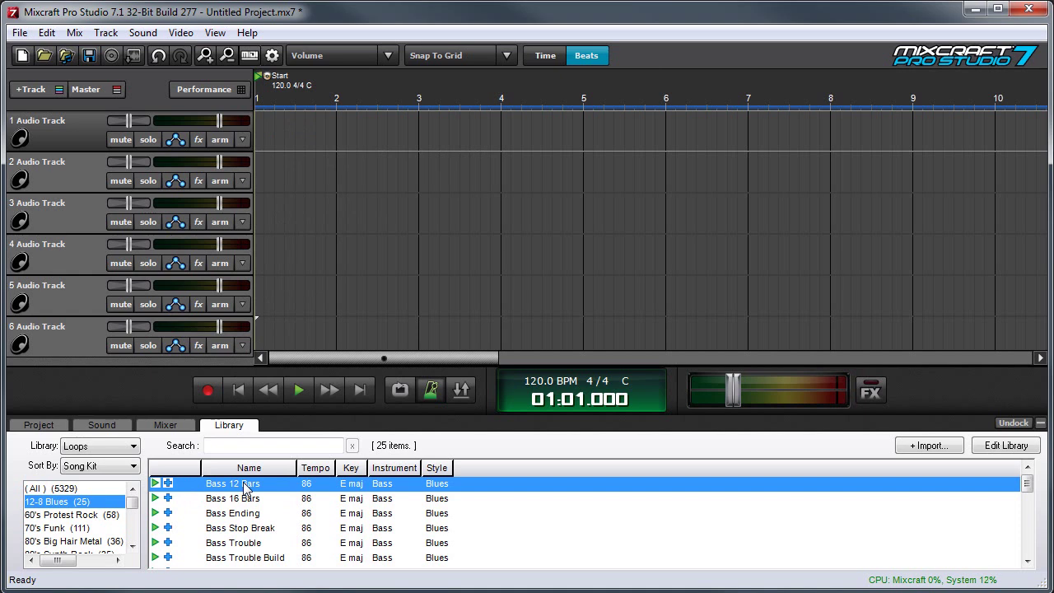
Drop Bass 12 Bars at the start of track 1 and match the project to 86 BPM in E
{"action": "left_click_drag", "start_coordinate": [246, 488], "coordinate": [256, 128]}
{"action": "left_click_drag", "start_coordinate": [256, 130], "coordinate": [257, 132]}
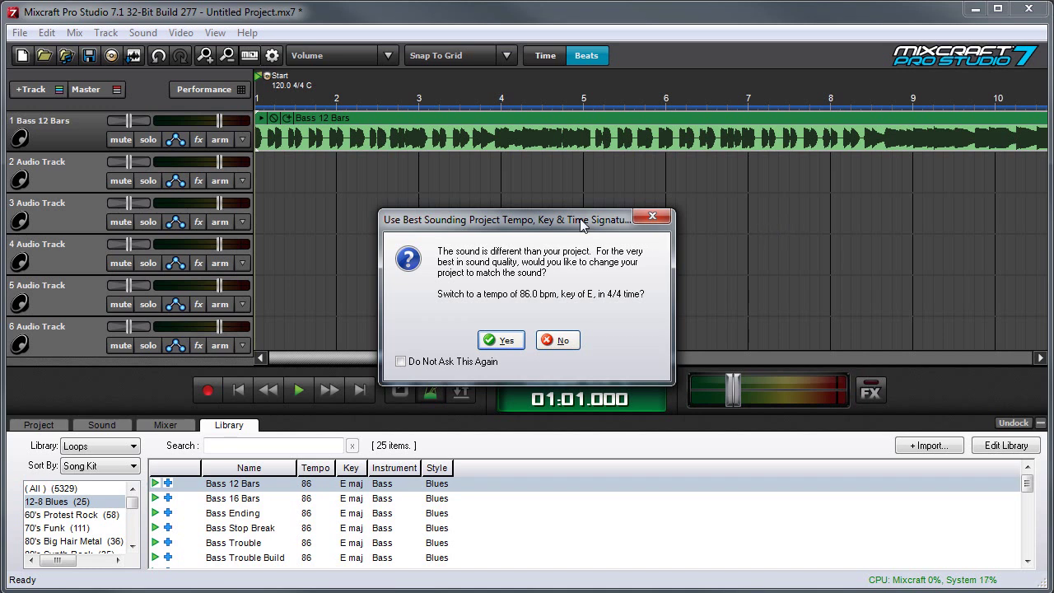
{"action": "left_click_drag", "start_coordinate": [581, 221], "coordinate": [581, 172]}
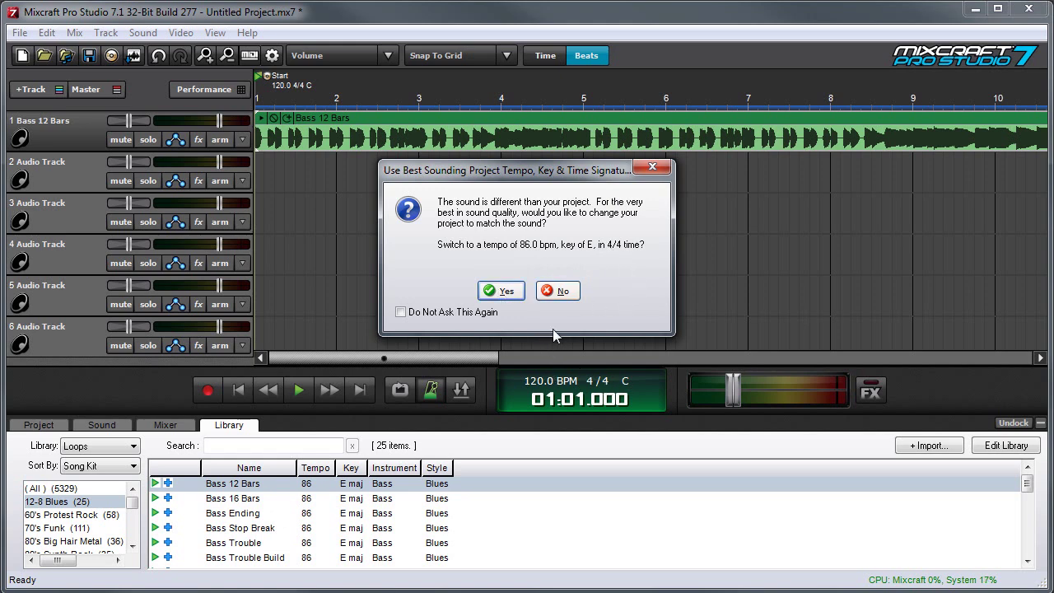
{"action": "left_click", "coordinate": [500, 290]}
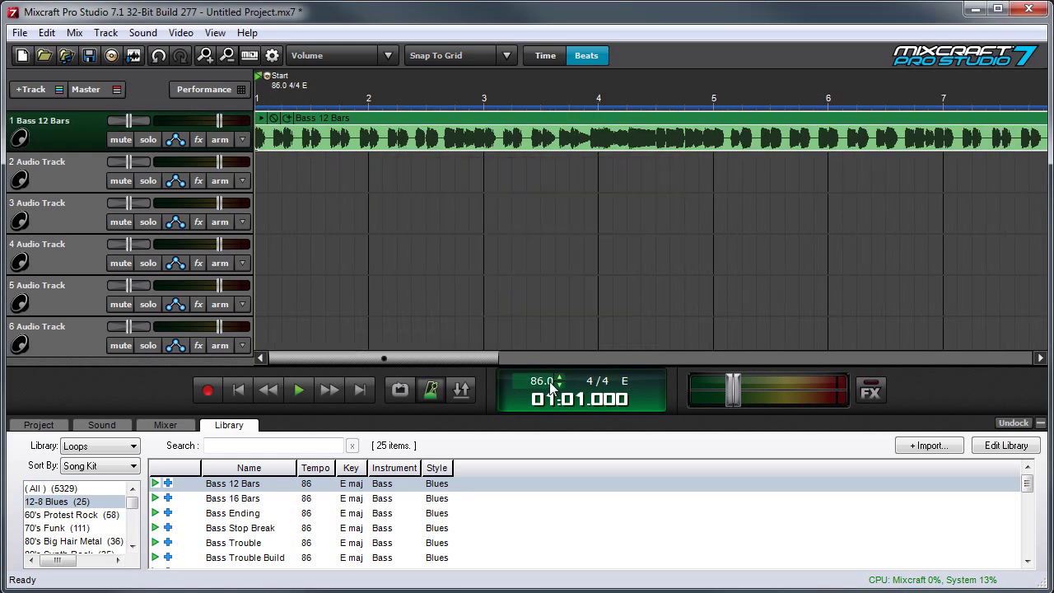
Turn on looped playback and listen to the Bass 12 Bars loop from bar 2 and bar 1
{"action": "mouse_move", "coordinate": [627, 387]}
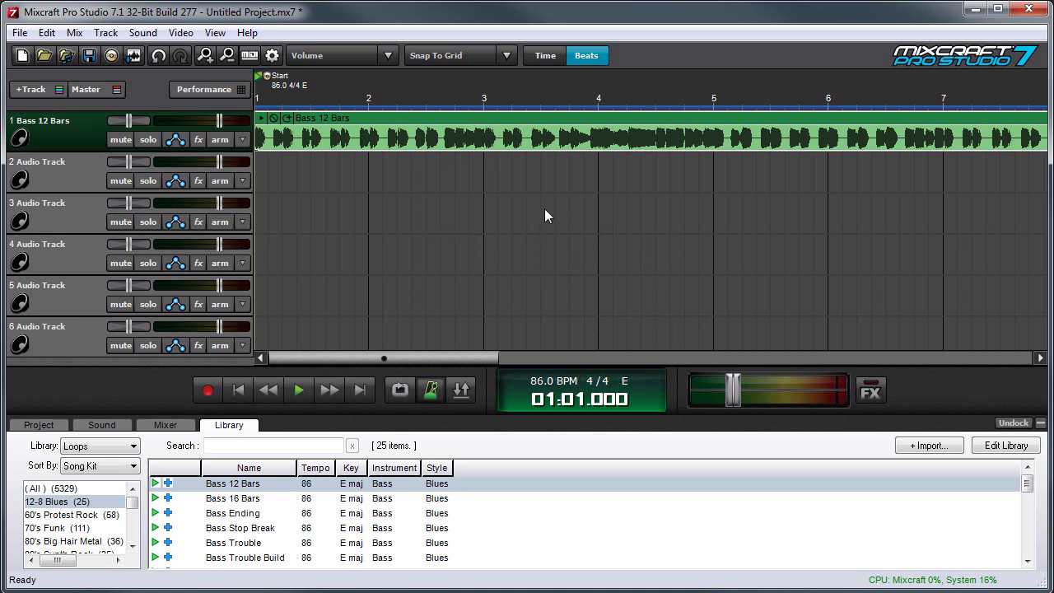
{"action": "key", "text": "l"}
{"action": "key", "text": "l"}
{"action": "left_click", "coordinate": [300, 390]}
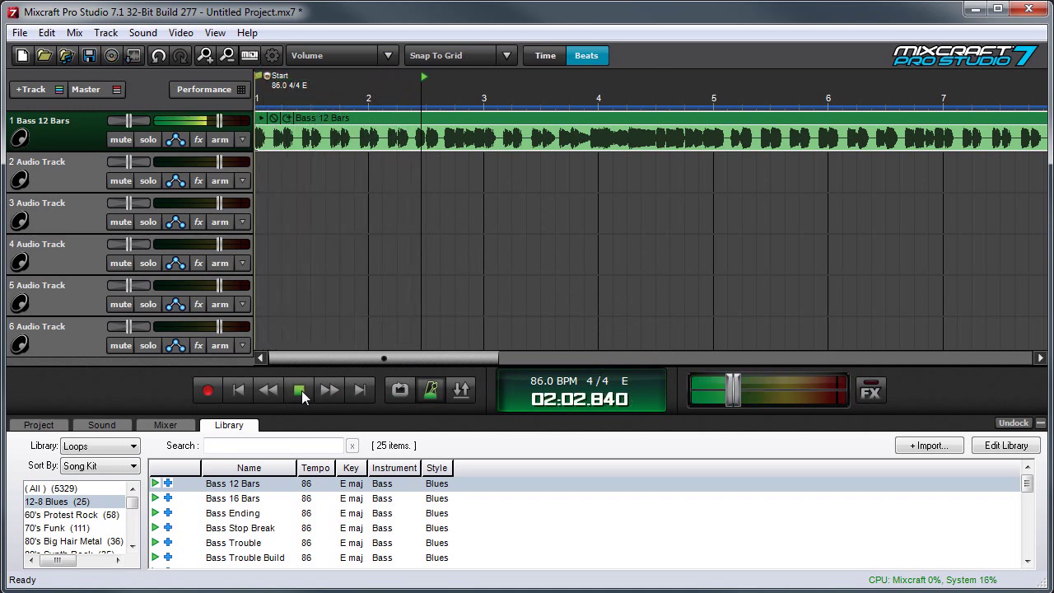
{"action": "left_click", "coordinate": [302, 390]}
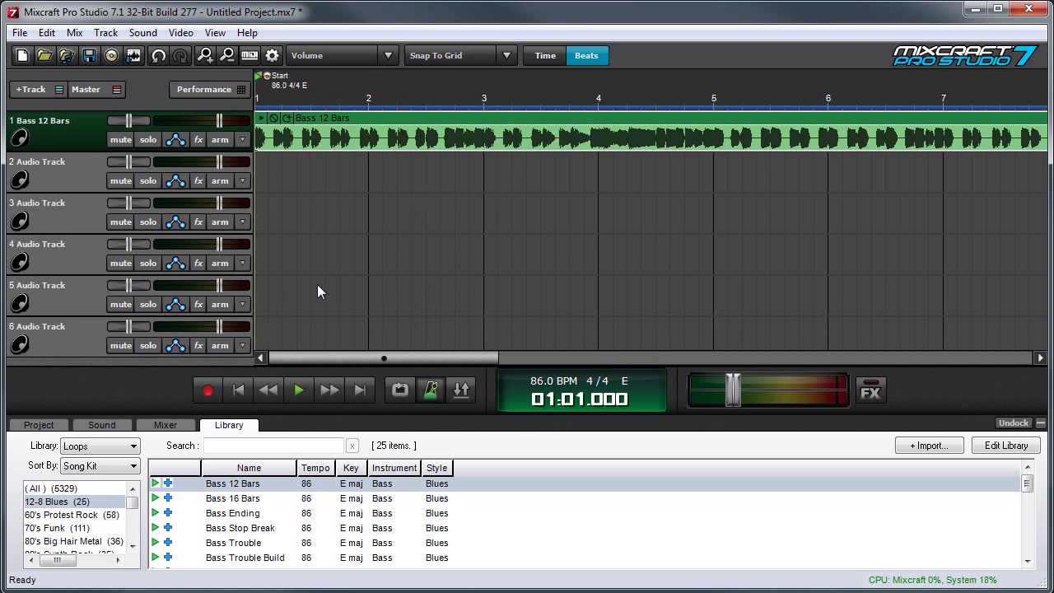
{"action": "left_click", "coordinate": [428, 111]}
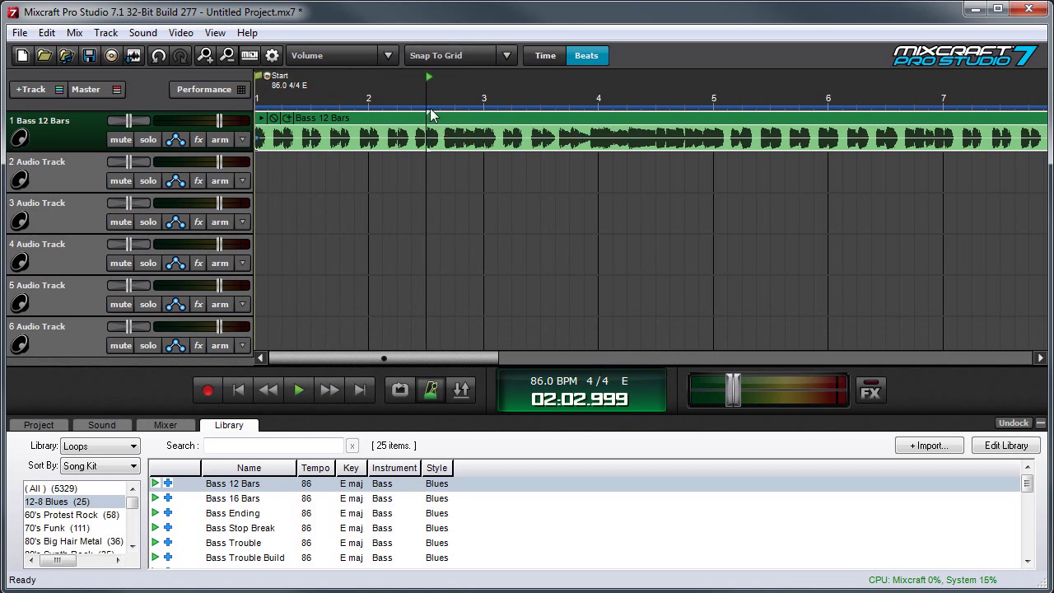
{"action": "key", "text": "space"}
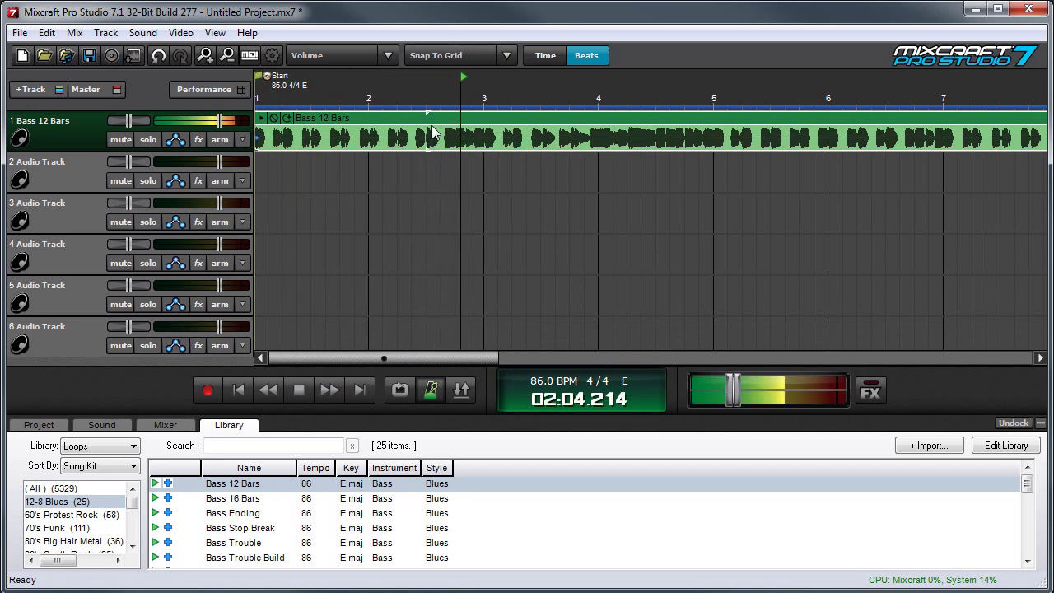
{"action": "key", "text": "space"}
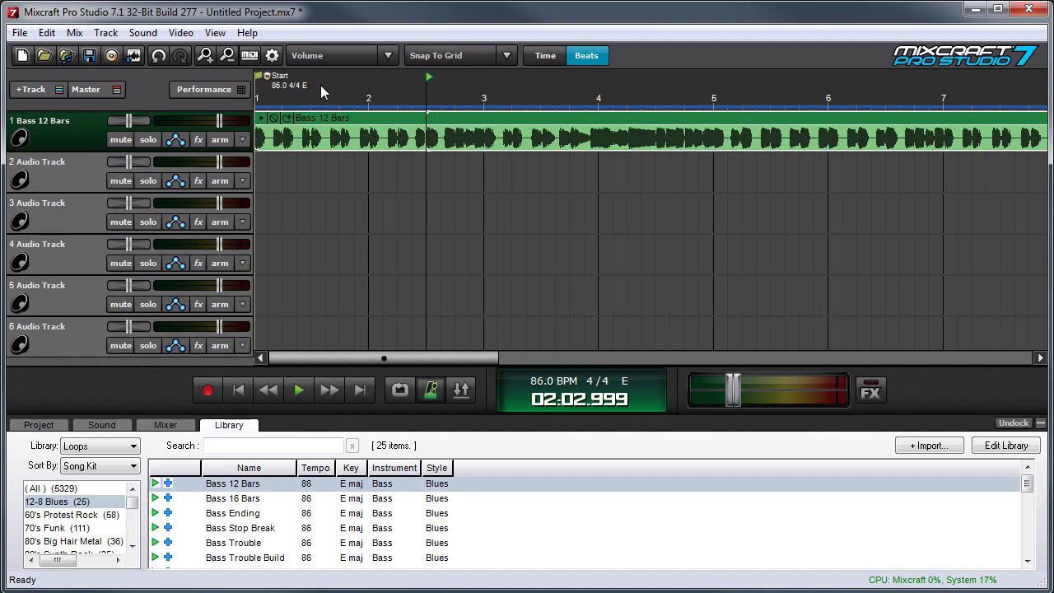
{"action": "left_click", "coordinate": [257, 95]}
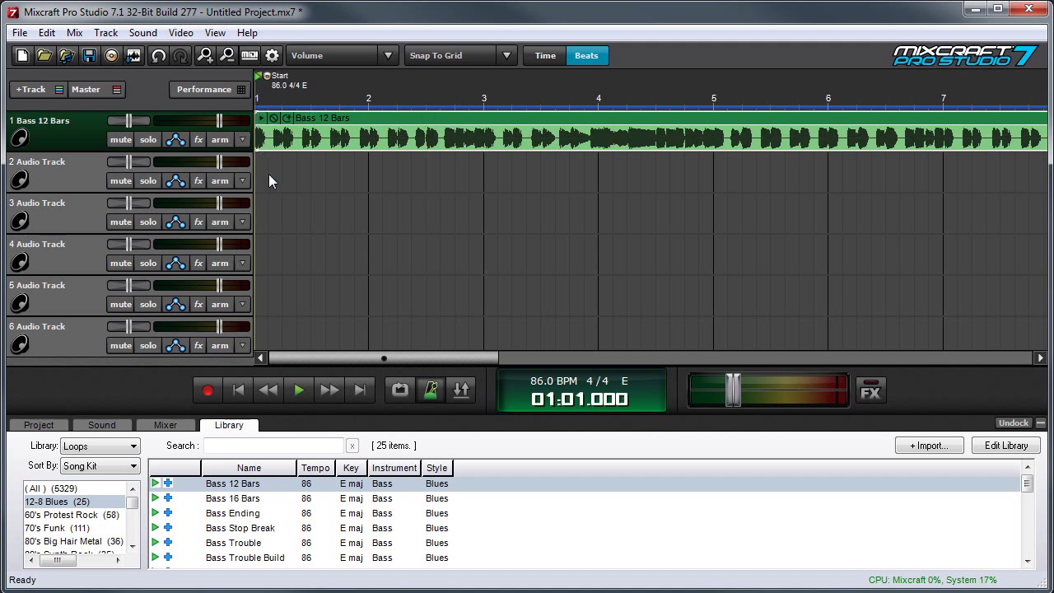
{"action": "key", "text": "space"}
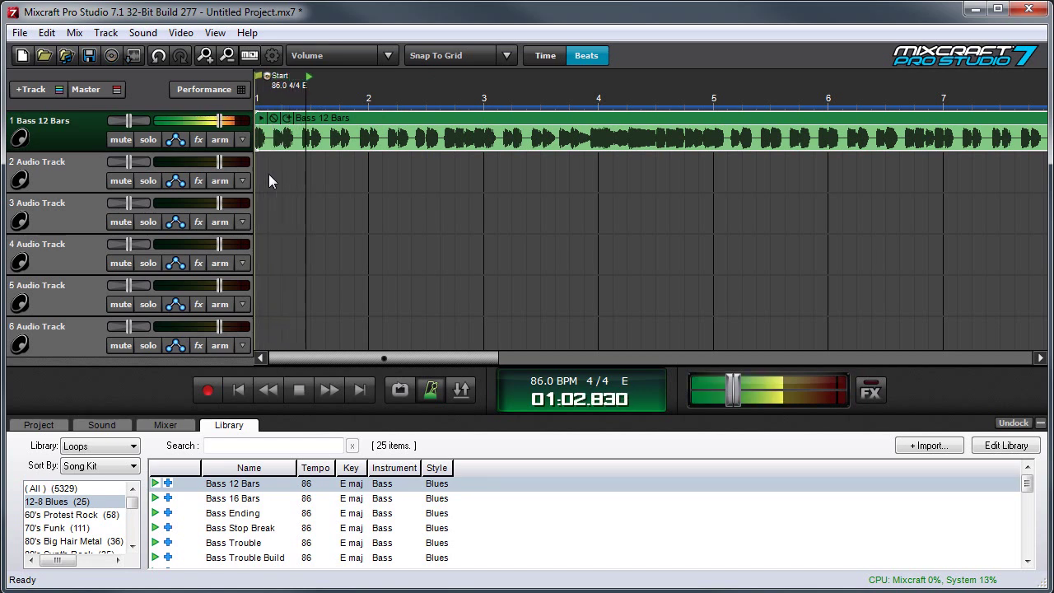
Stop playback and preview the Drums Hat & Snare 1 loop from the library
{"action": "left_click", "coordinate": [432, 210]}
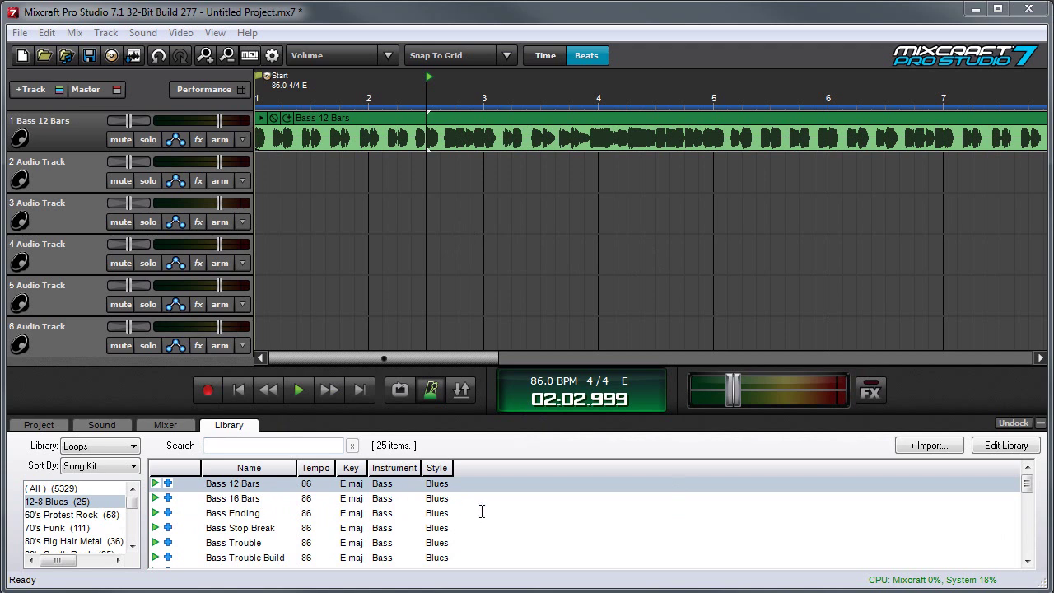
{"action": "scroll", "coordinate": [482, 512], "scroll_direction": "down", "scroll_amount": 3}
{"action": "left_click", "coordinate": [155, 513]}
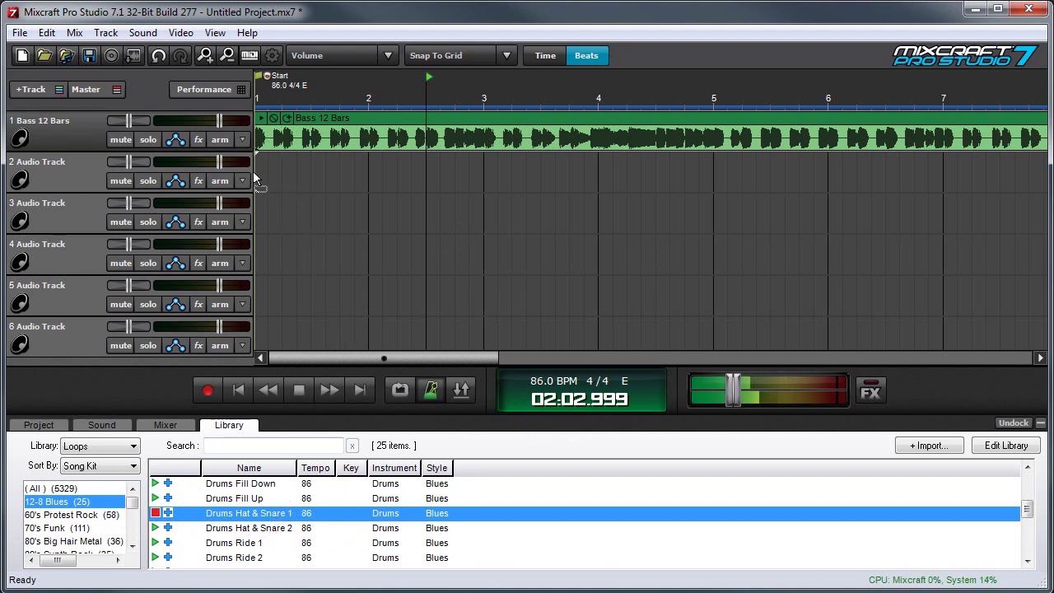
Place Drums Hat & Snare 1 on track 2 and Guitar 1 16 Bars on track 3
{"action": "left_click_drag", "start_coordinate": [253, 171], "coordinate": [253, 172]}
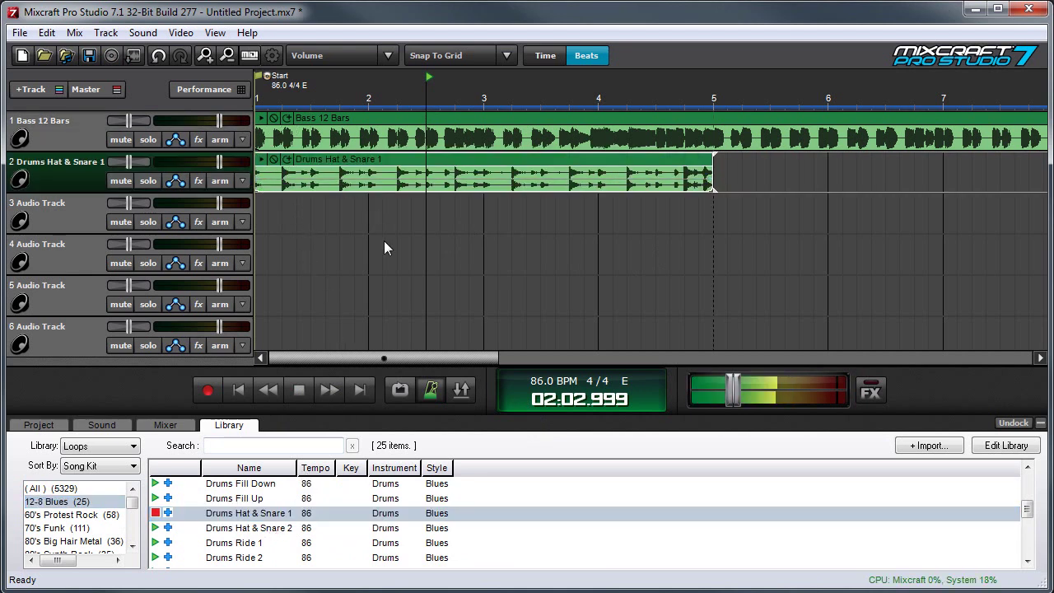
{"action": "left_click", "coordinate": [155, 513]}
{"action": "scroll", "coordinate": [229, 548], "scroll_direction": "down", "scroll_amount": 3}
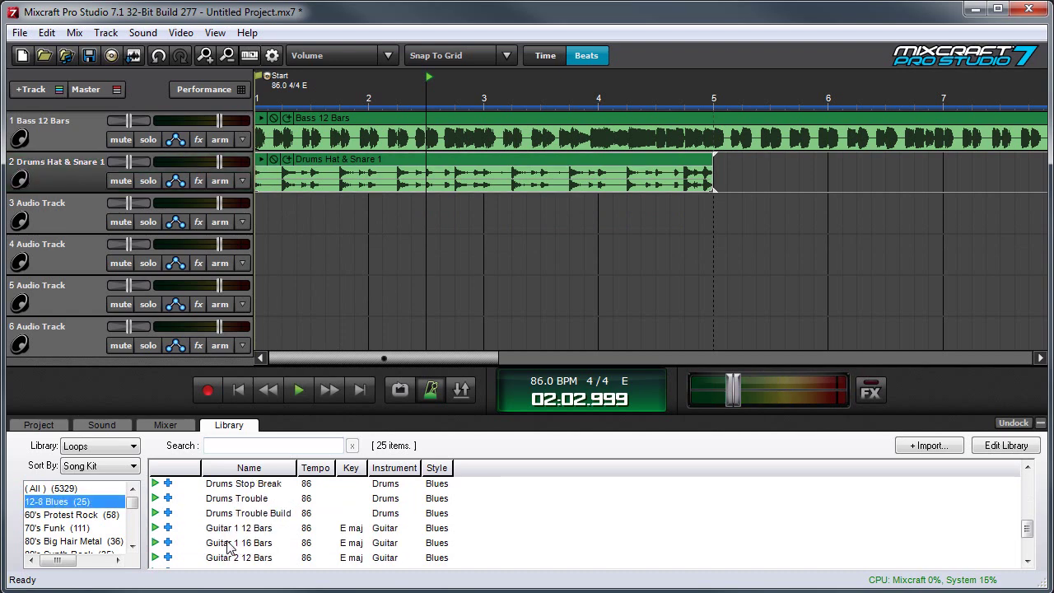
{"action": "left_click_drag", "start_coordinate": [229, 548], "coordinate": [223, 216]}
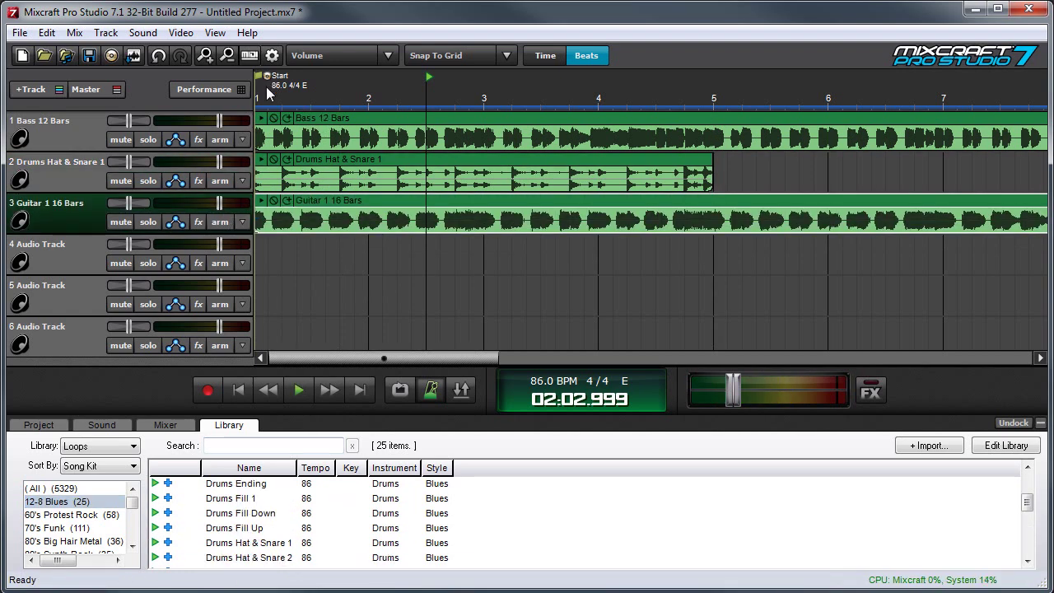
Play the arrangement, lowering the guitar to about -7.6 dB and the drums to -5.1 dB
{"action": "double_click", "coordinate": [264, 88]}
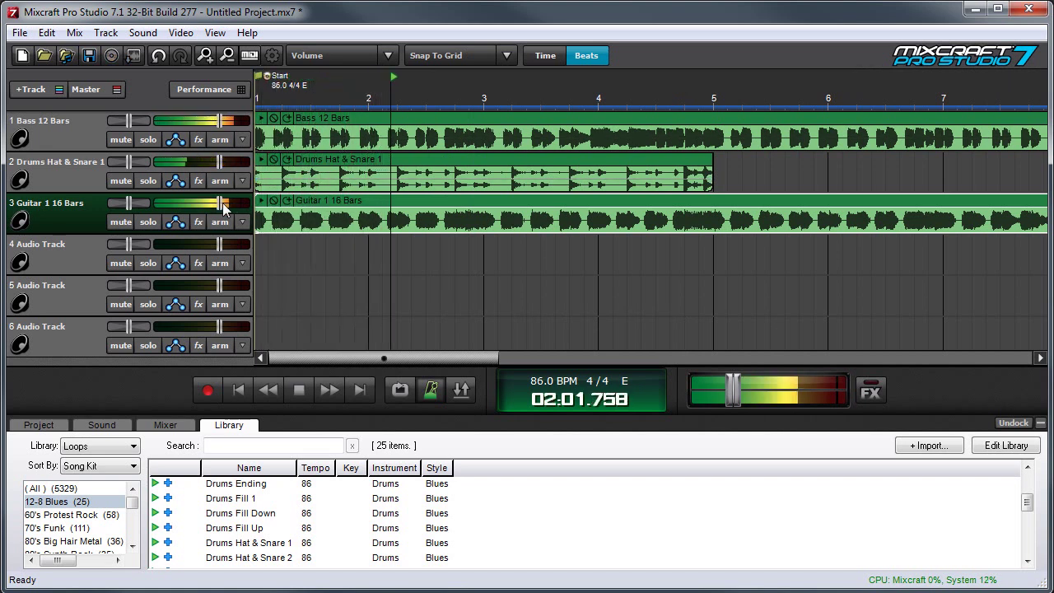
{"action": "left_click_drag", "start_coordinate": [222, 202], "coordinate": [192, 202]}
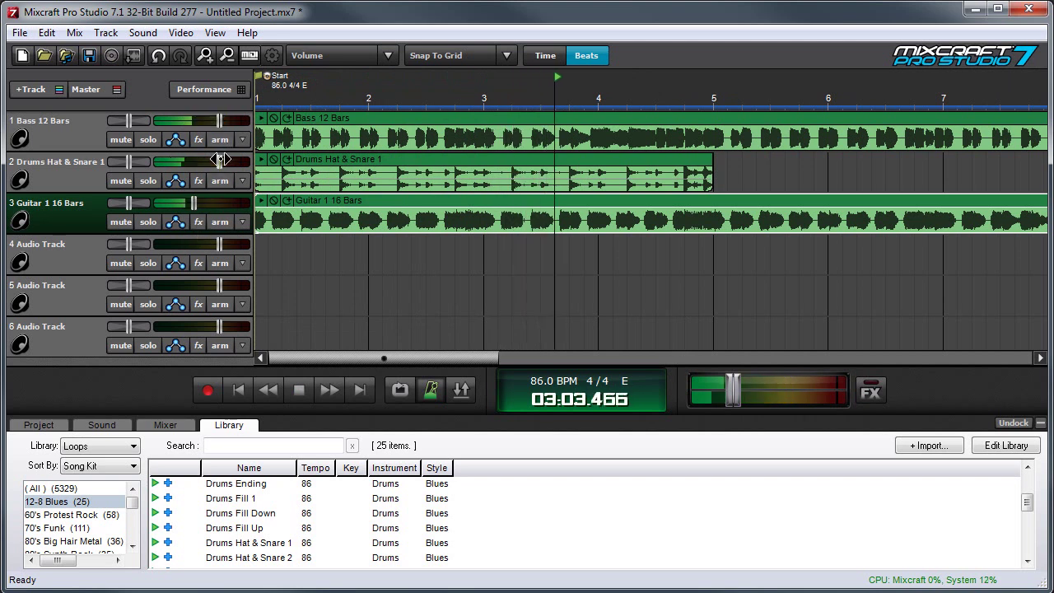
{"action": "left_click_drag", "start_coordinate": [221, 160], "coordinate": [204, 160]}
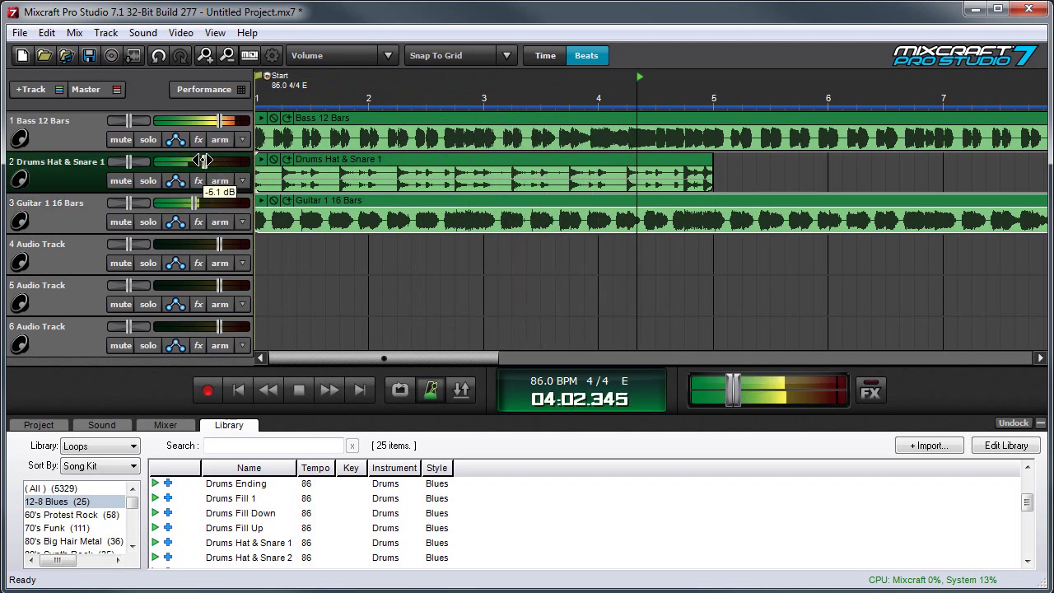
{"action": "key", "text": "space"}
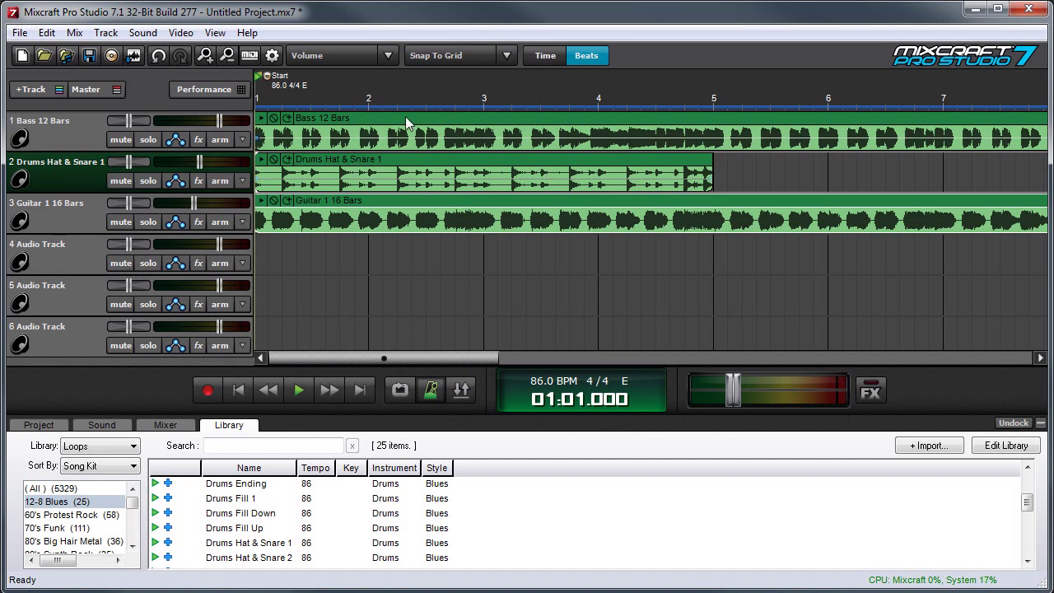
{"action": "left_click", "coordinate": [364, 212]}
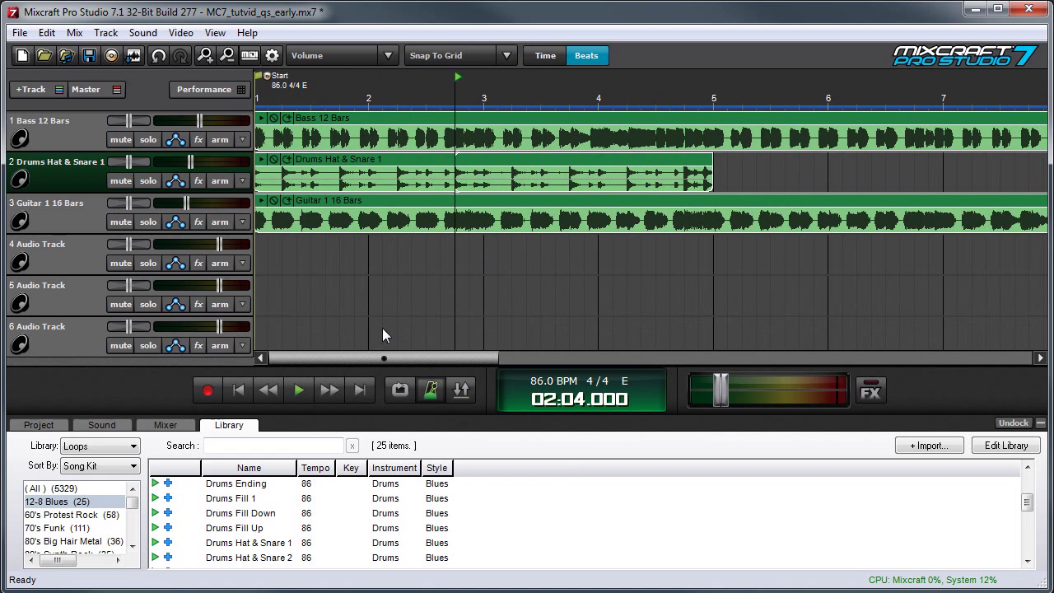
Zoom out, copy the drum clip after the original, and trim Guitar 1 16 Bars to end at bar 13
{"action": "left_click", "coordinate": [229, 58]}
{"action": "left_click", "coordinate": [230, 57]}
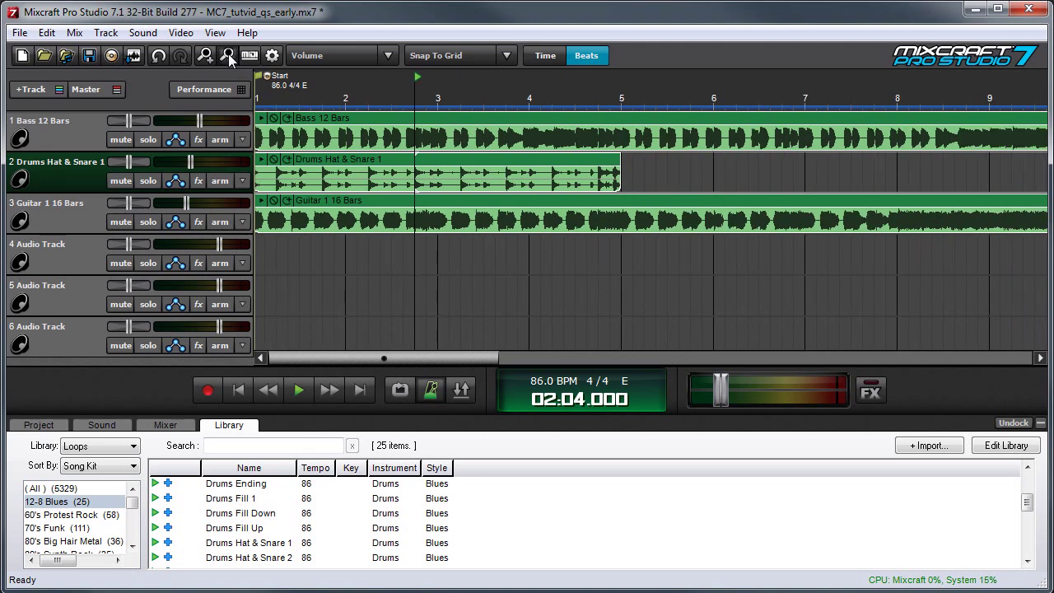
{"action": "left_click", "coordinate": [229, 57]}
{"action": "left_click", "coordinate": [230, 57]}
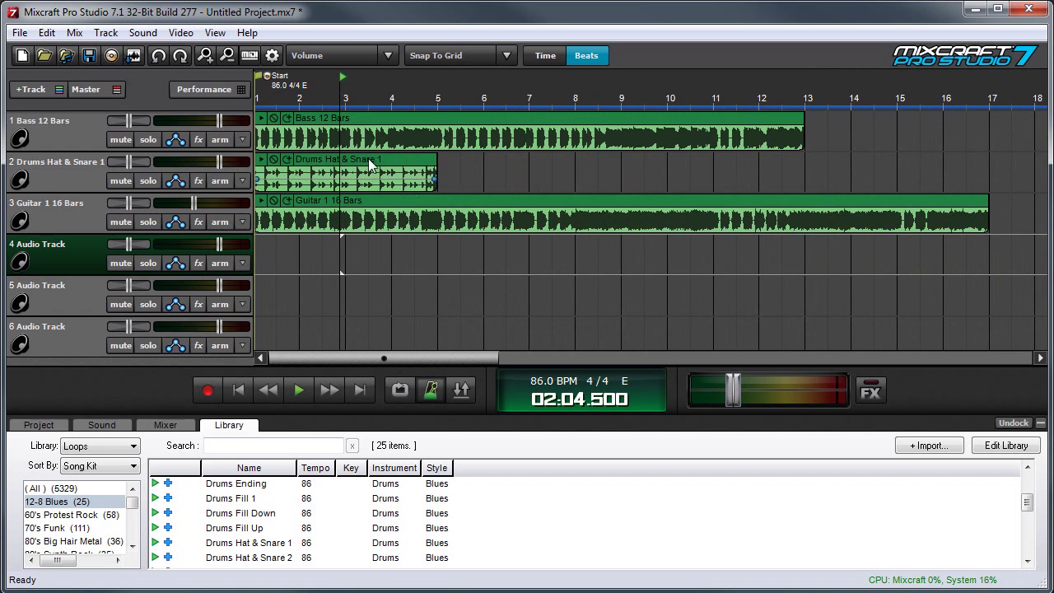
{"action": "left_click_drag", "start_coordinate": [368, 158], "coordinate": [696, 163]}
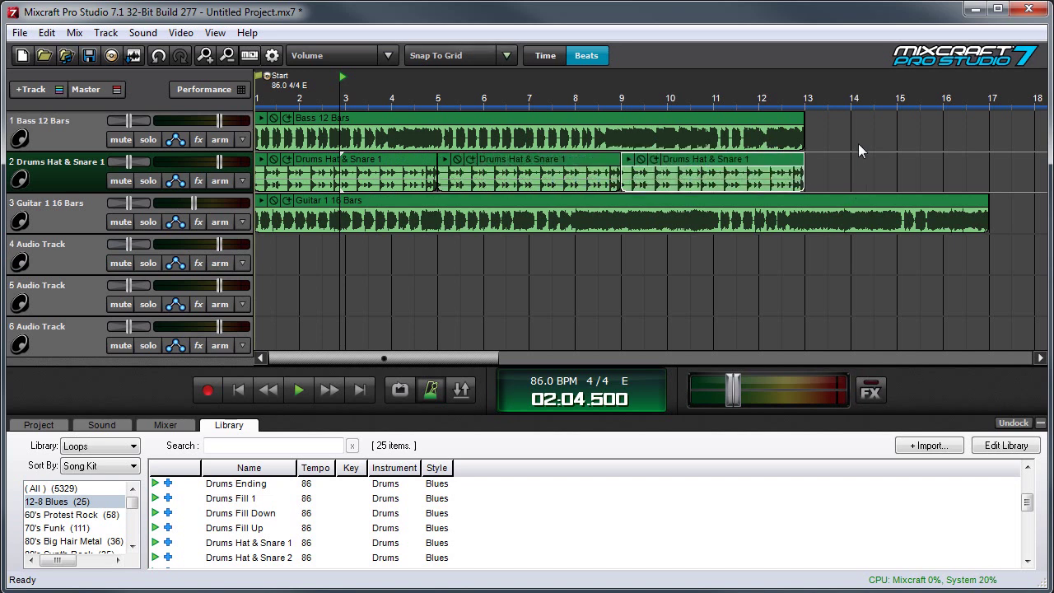
{"action": "left_click", "coordinate": [988, 223]}
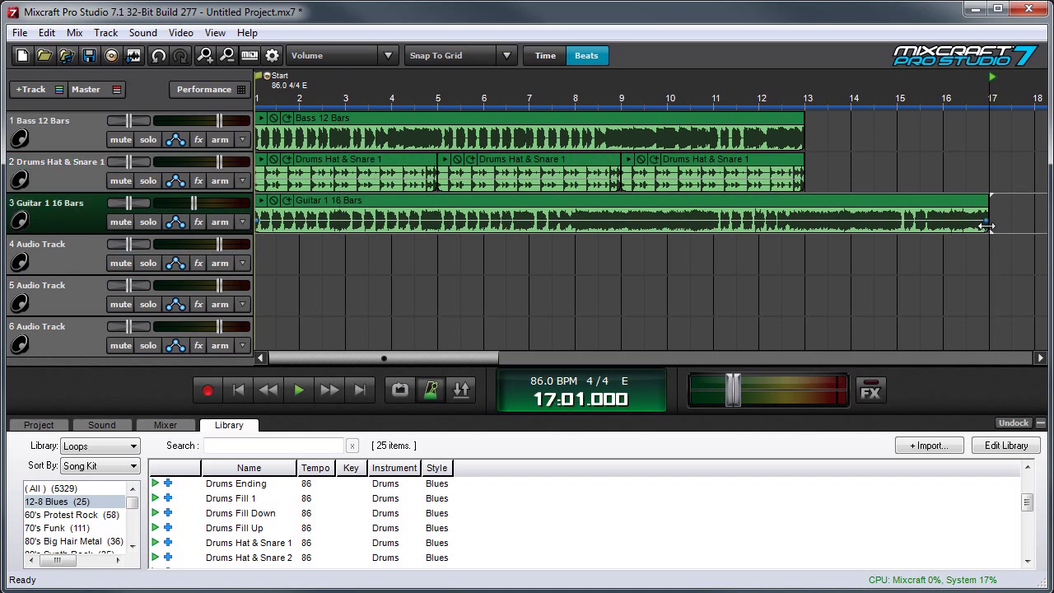
{"action": "left_click_drag", "start_coordinate": [987, 225], "coordinate": [808, 224]}
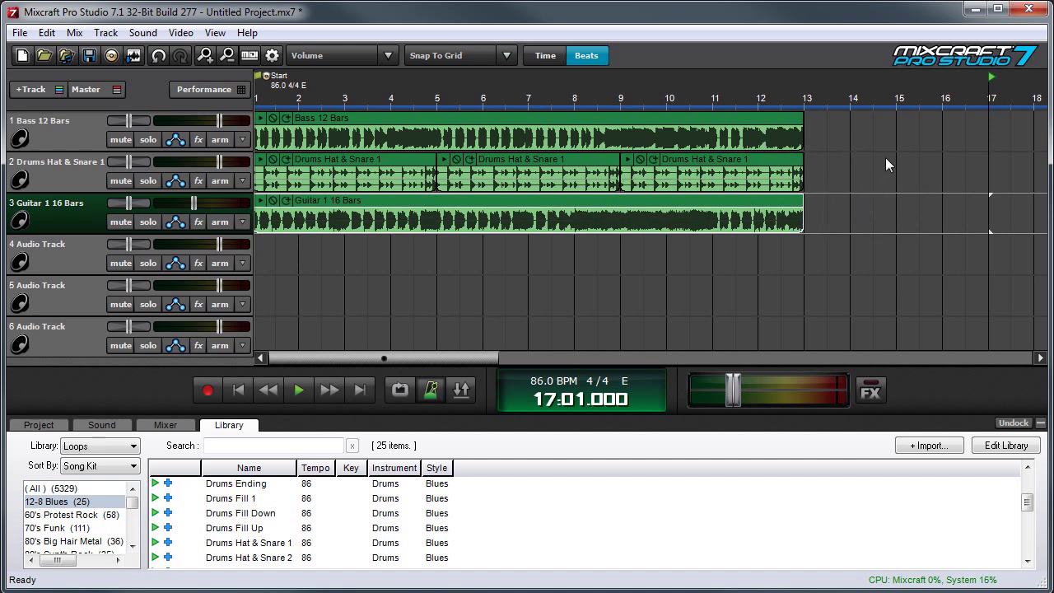
{"action": "left_click", "coordinate": [475, 58]}
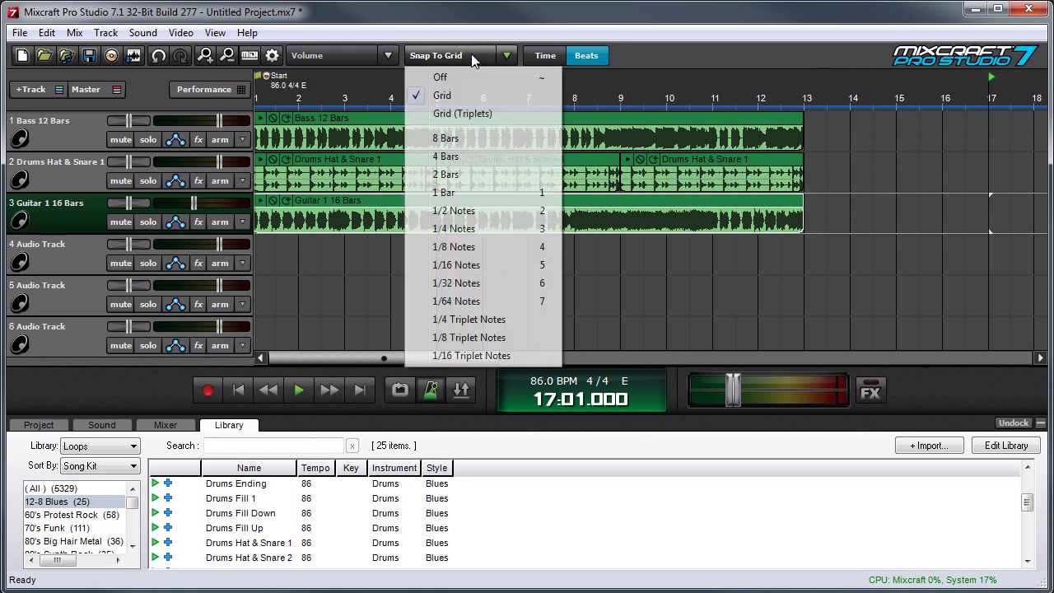
{"action": "left_click", "coordinate": [480, 98]}
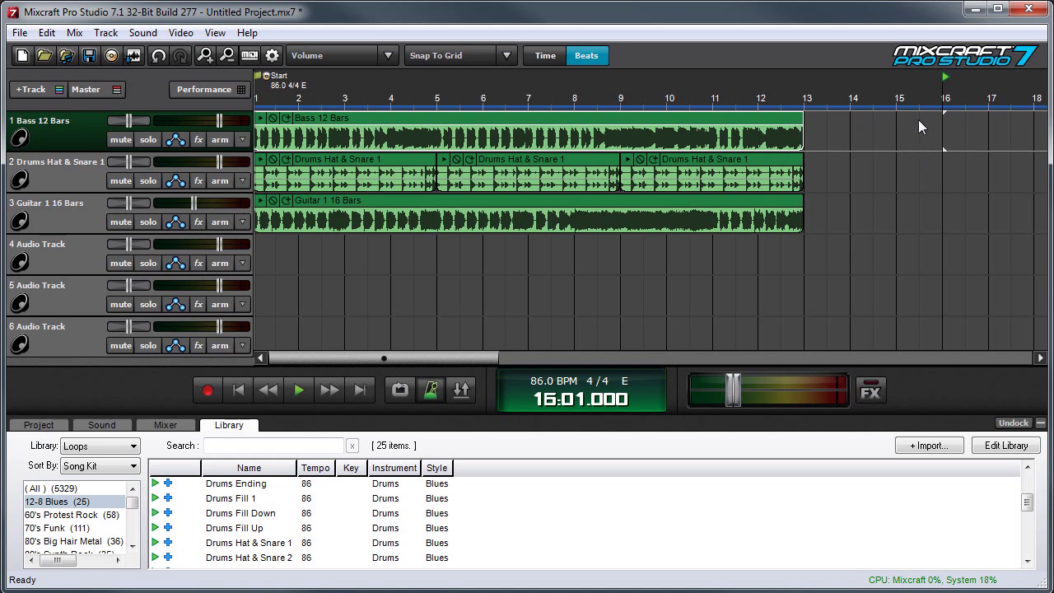
{"action": "left_click", "coordinate": [470, 55]}
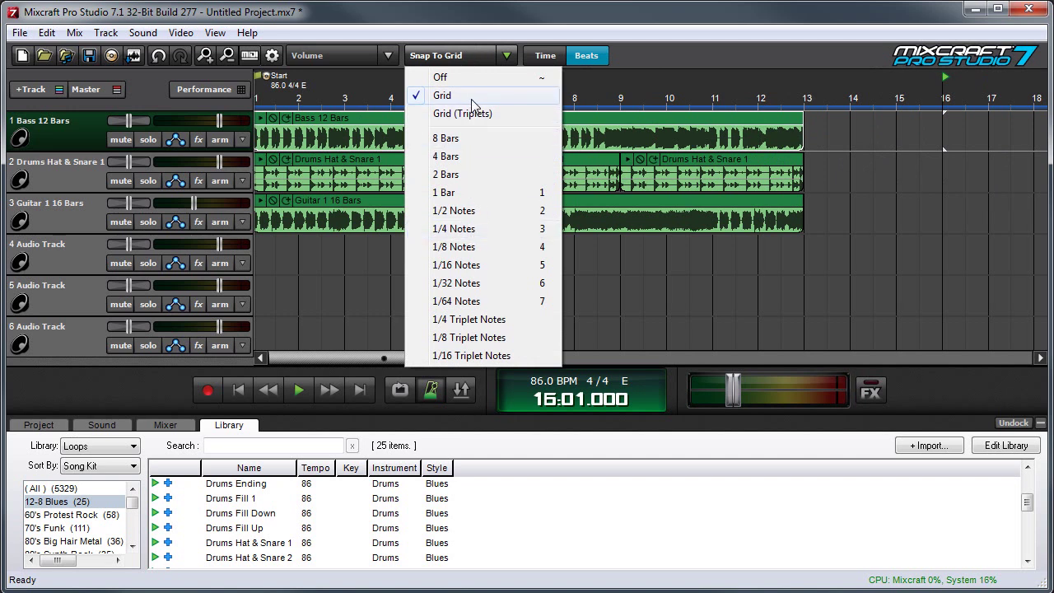
{"action": "left_click", "coordinate": [474, 78]}
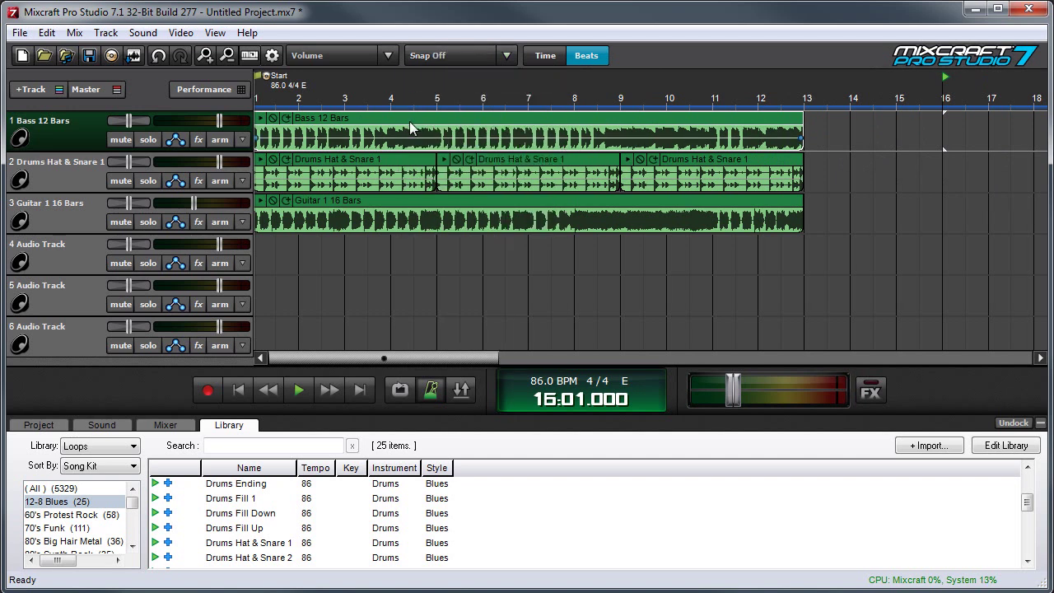
{"action": "left_click_drag", "start_coordinate": [412, 128], "coordinate": [434, 121]}
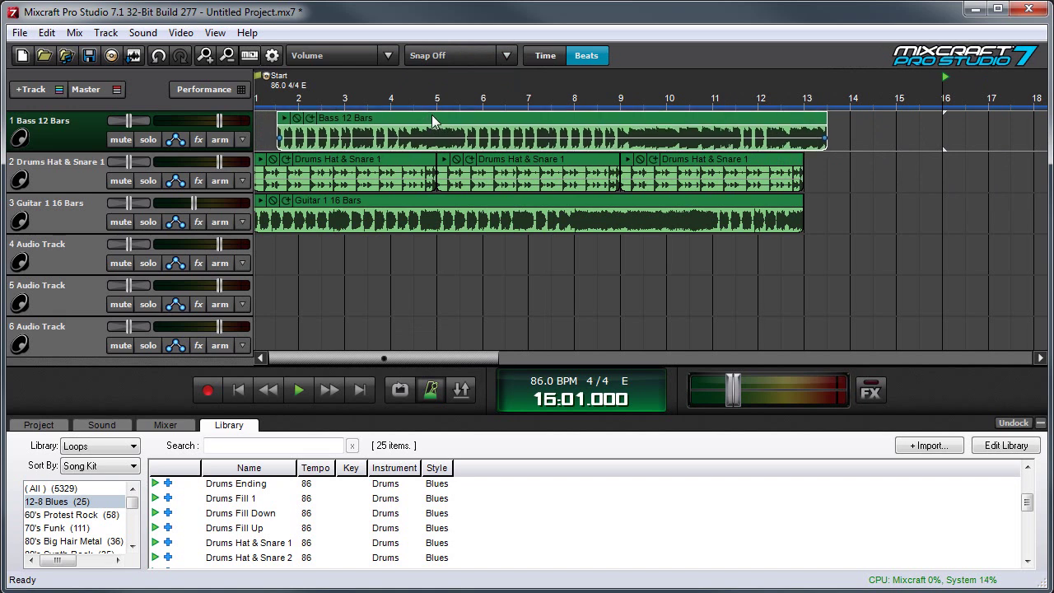
{"action": "key", "text": "ctrl+z"}
{"action": "key", "text": "ctrl+z"}
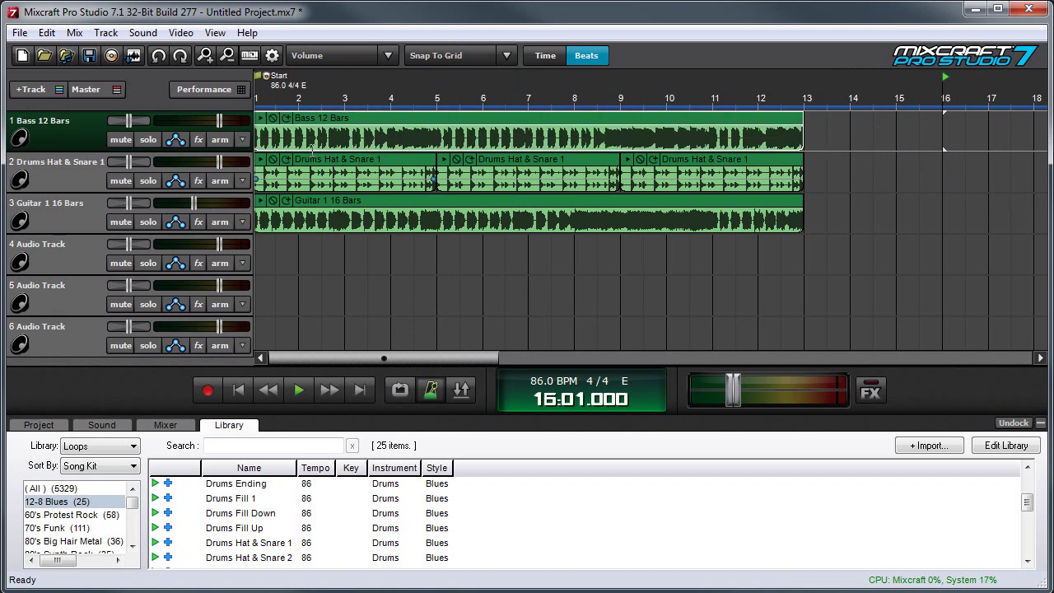
Move the Drums Hat & Snare 1 track to the top and return the playhead to bar 1
{"action": "left_click", "coordinate": [58, 165]}
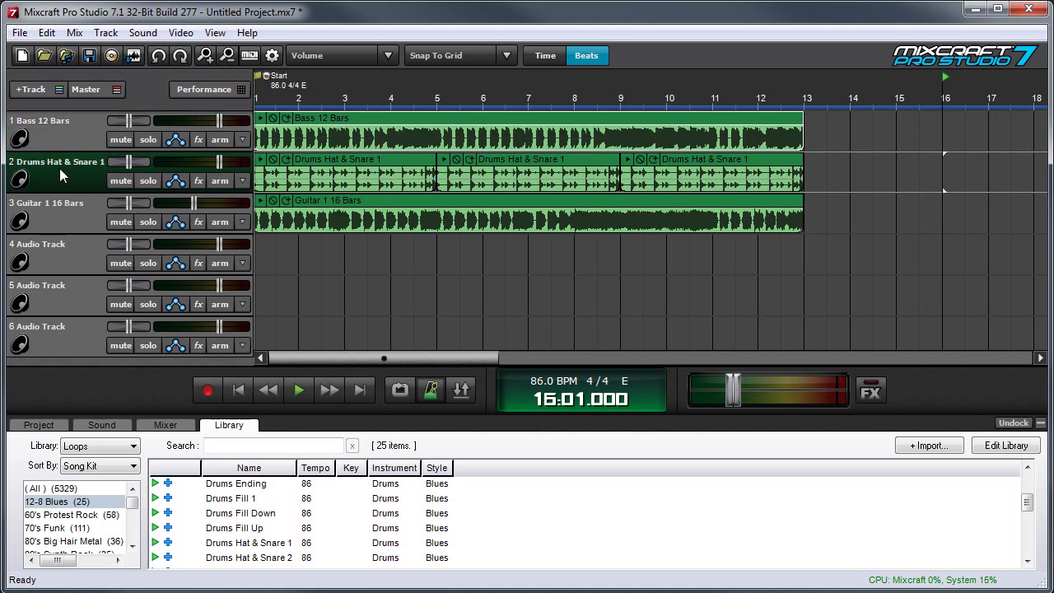
{"action": "left_click_drag", "start_coordinate": [59, 168], "coordinate": [59, 125]}
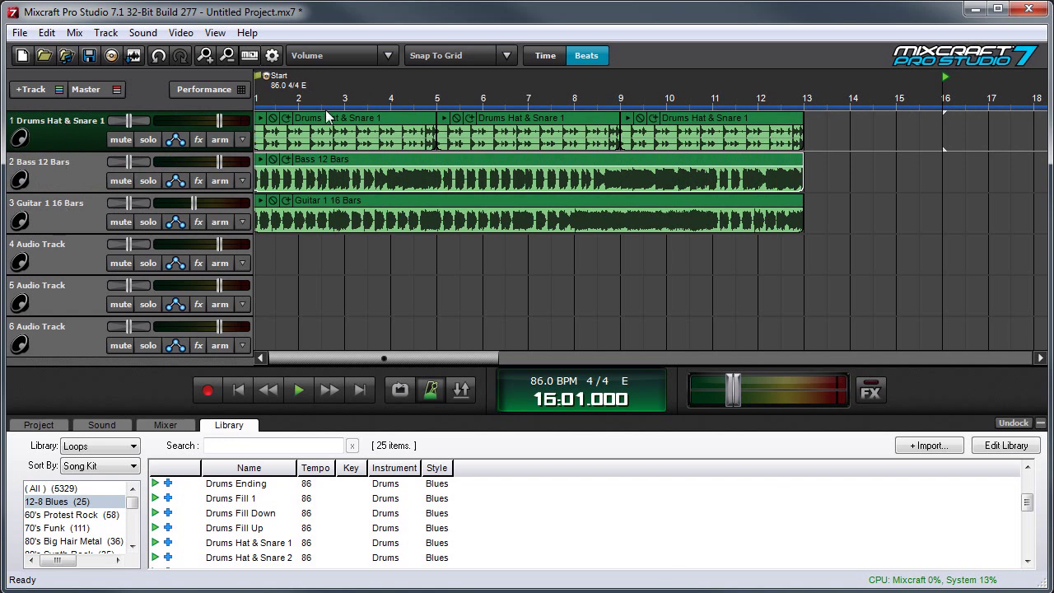
{"action": "left_click", "coordinate": [259, 252]}
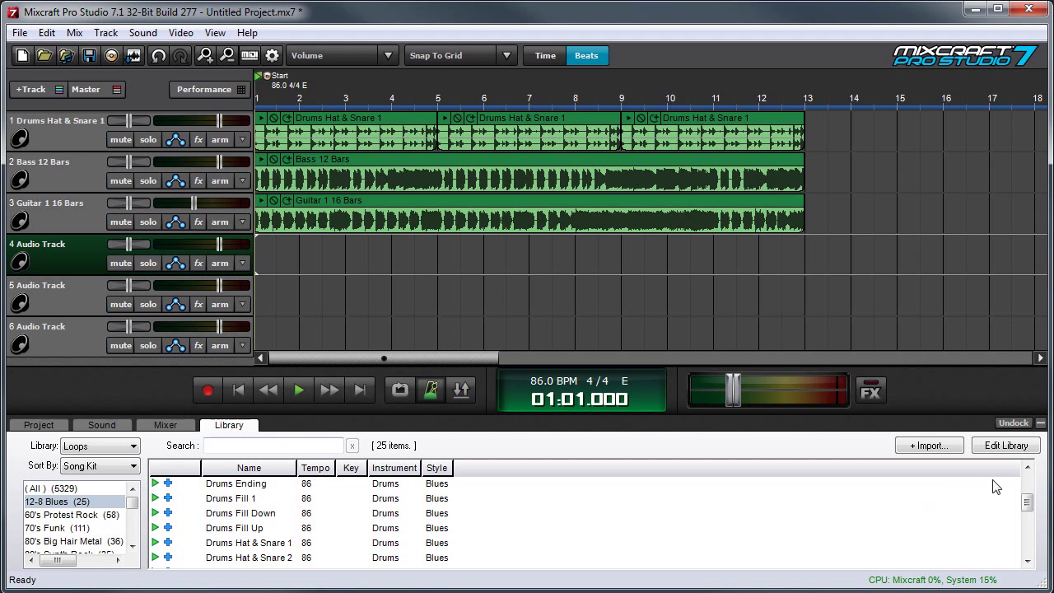
Hide the loop library and select bars 1–2 in the ruler with grid snapping on
{"action": "left_click", "coordinate": [1041, 423]}
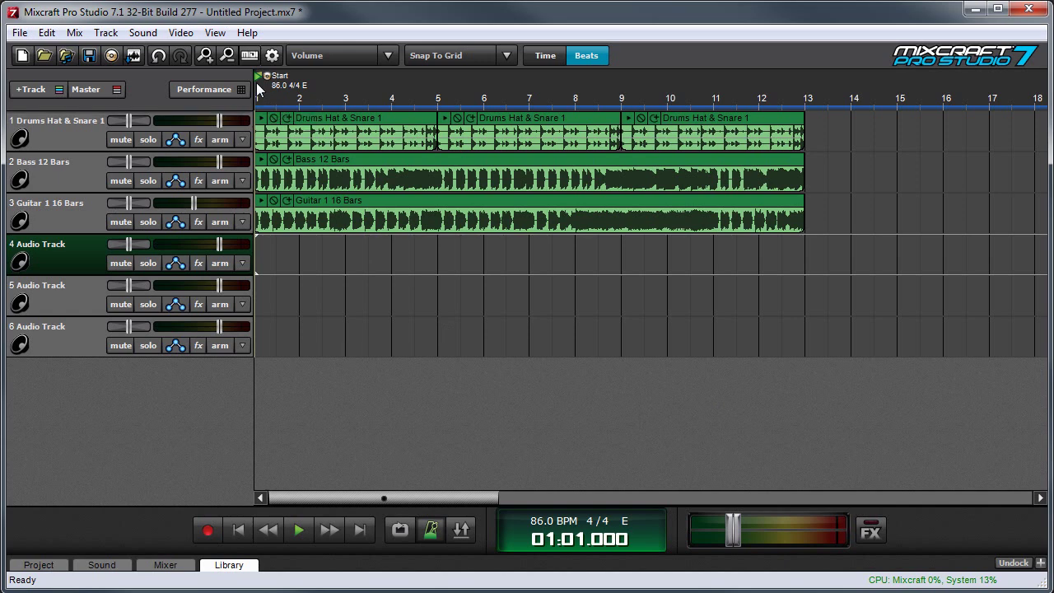
{"action": "left_click_drag", "start_coordinate": [257, 90], "coordinate": [344, 89]}
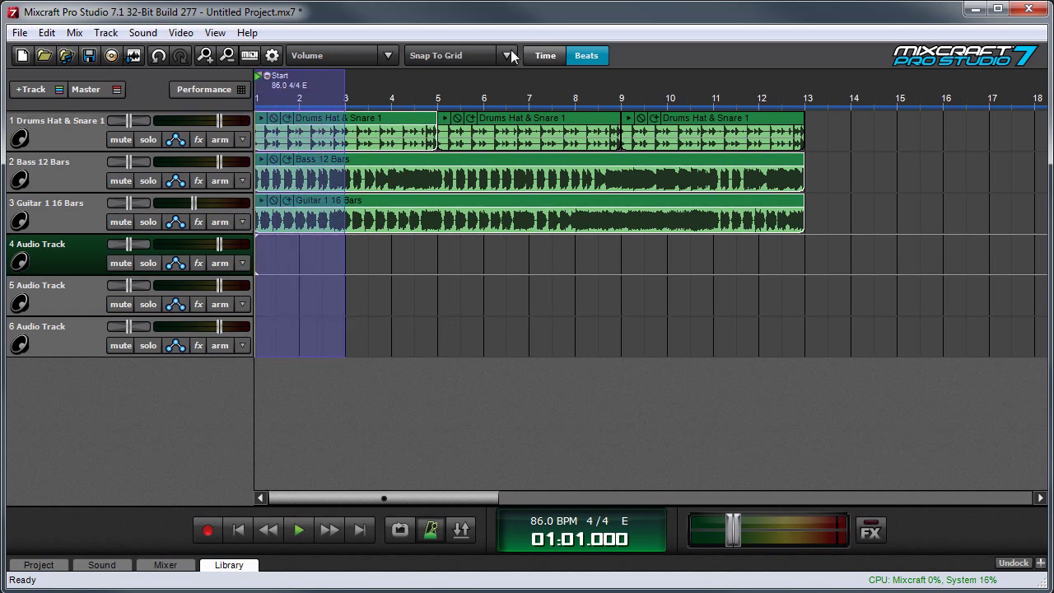
{"action": "left_click", "coordinate": [461, 55]}
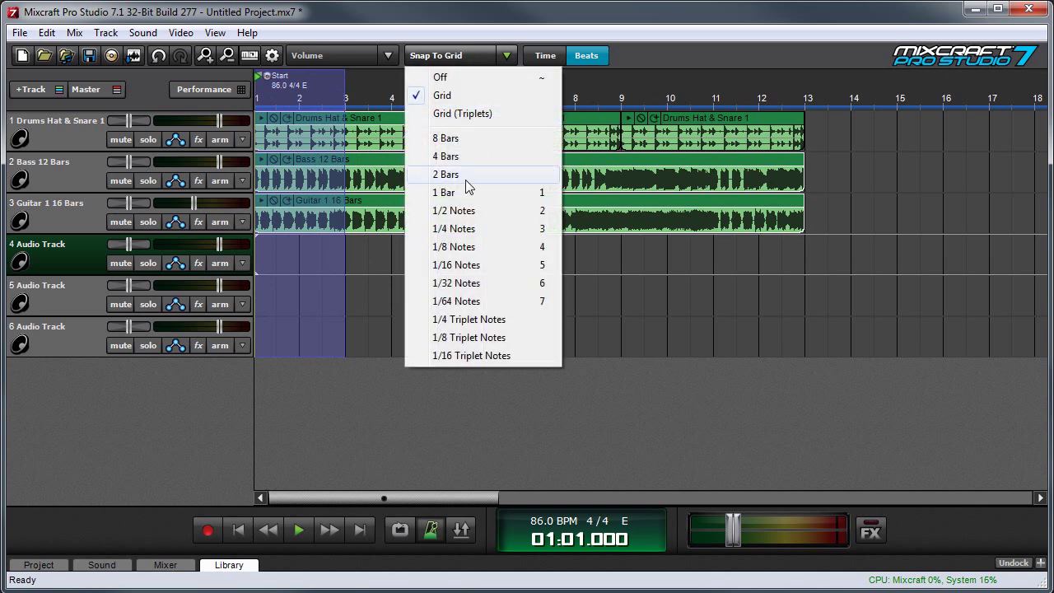
{"action": "left_click", "coordinate": [462, 79]}
{"action": "left_click_drag", "start_coordinate": [278, 86], "coordinate": [359, 95]}
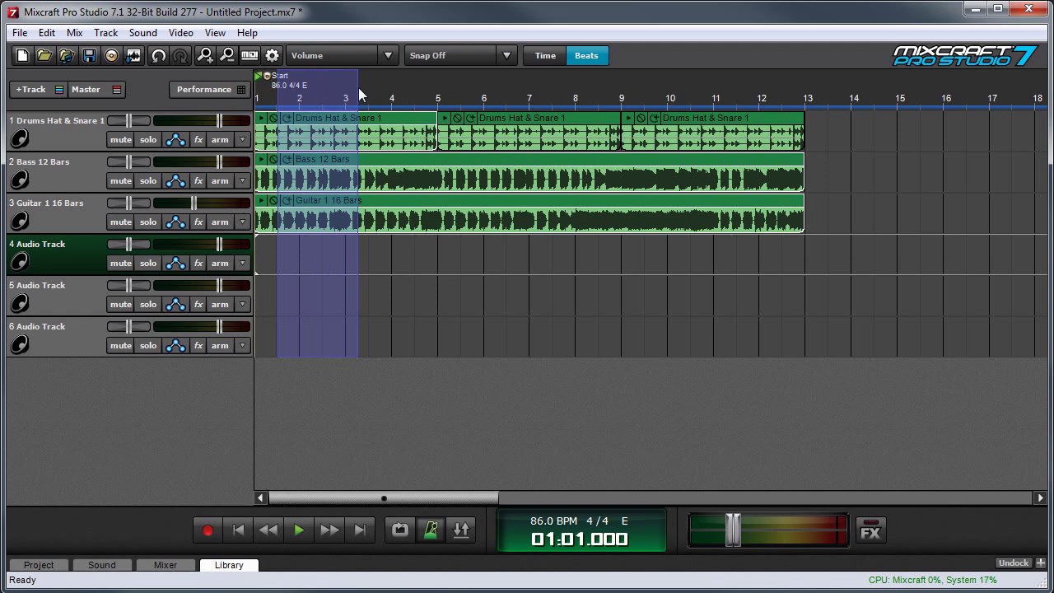
{"action": "left_click", "coordinate": [462, 55]}
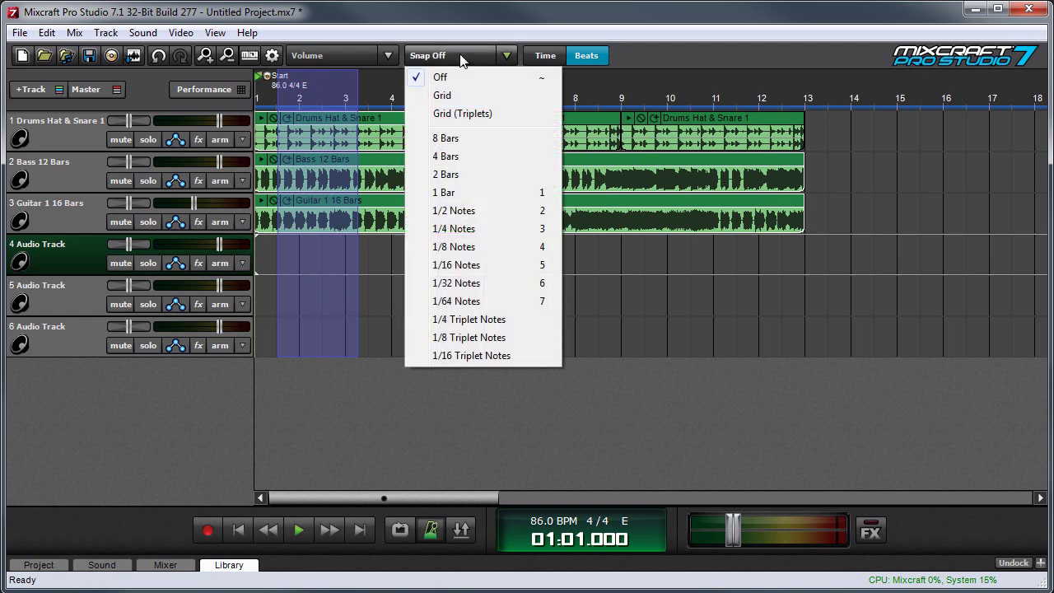
{"action": "left_click", "coordinate": [477, 99]}
{"action": "left_click_drag", "start_coordinate": [256, 91], "coordinate": [336, 92]}
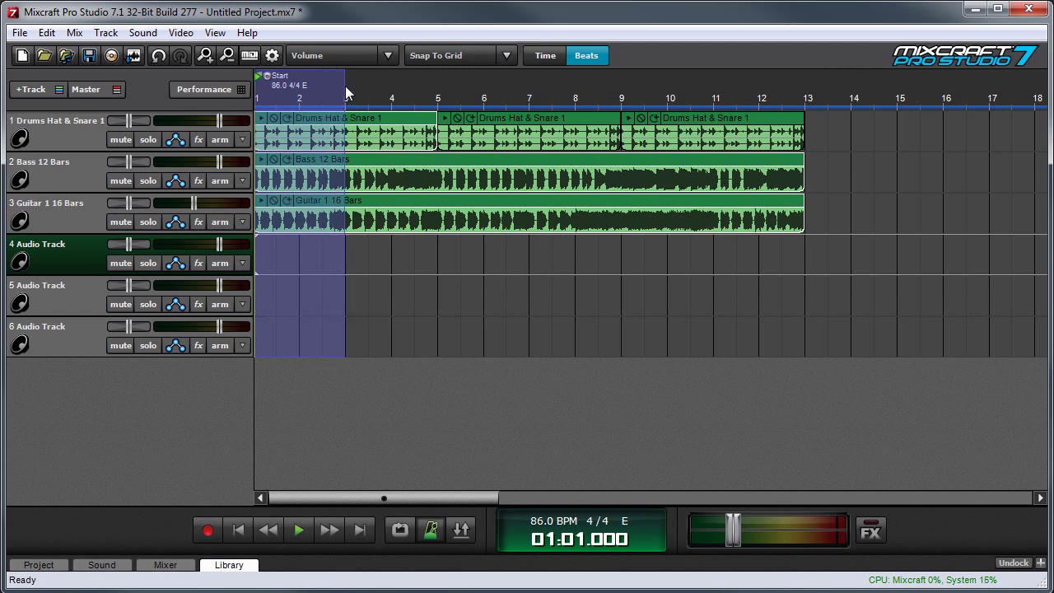
Loop and audition the first two bars, then stop and clear the range at bar 4
{"action": "left_click", "coordinate": [399, 531]}
{"action": "left_click", "coordinate": [400, 532]}
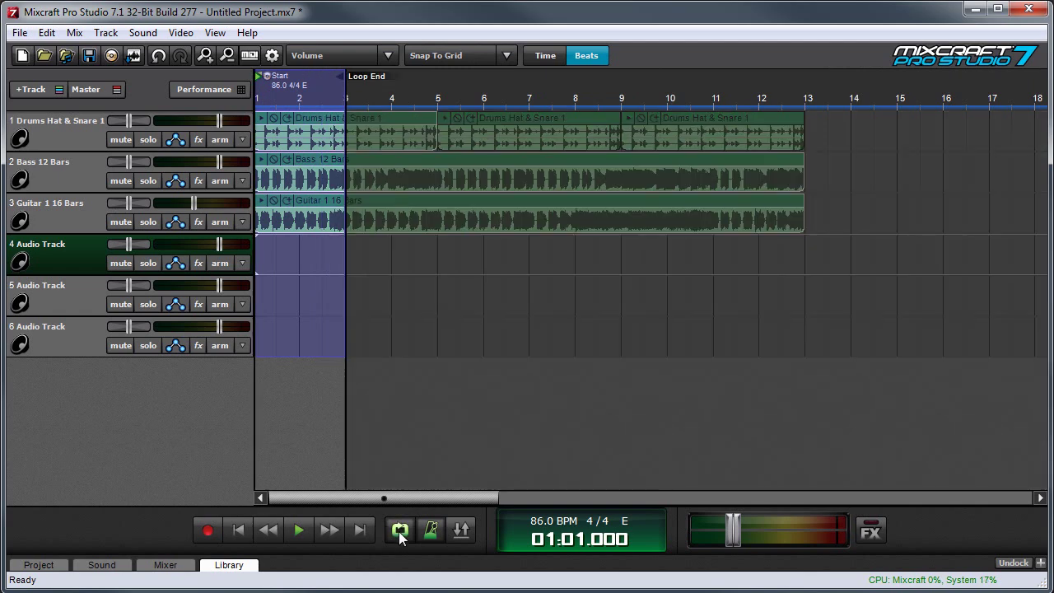
{"action": "key", "text": "space"}
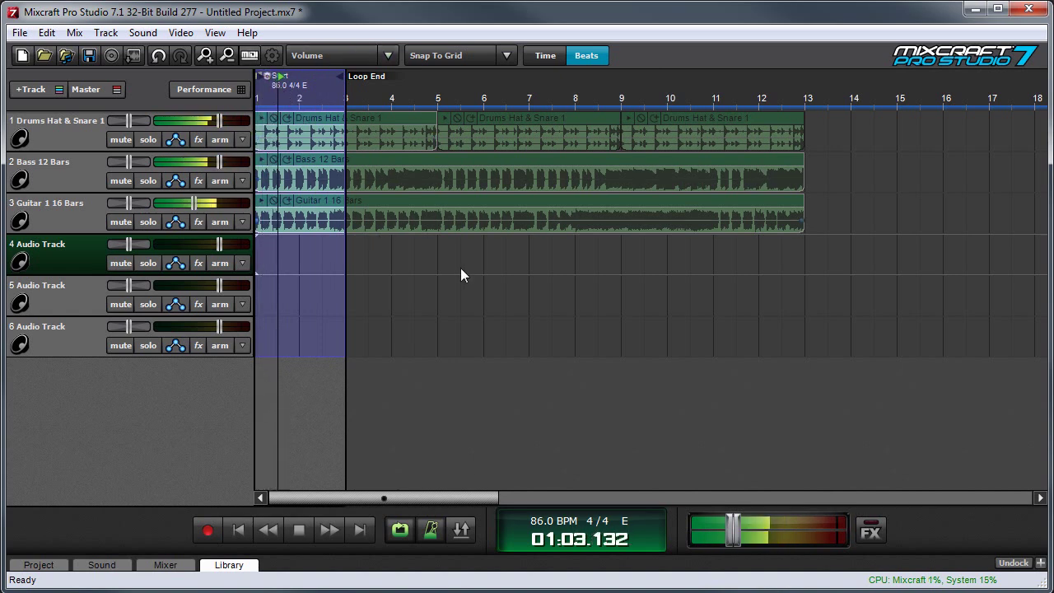
{"action": "key", "text": "space"}
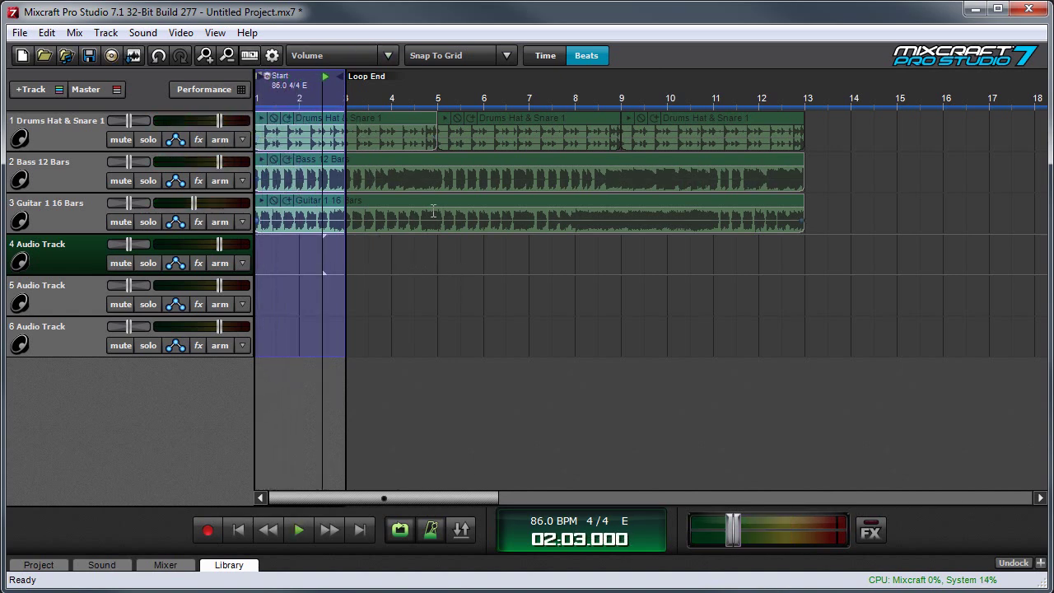
{"action": "left_click", "coordinate": [392, 262]}
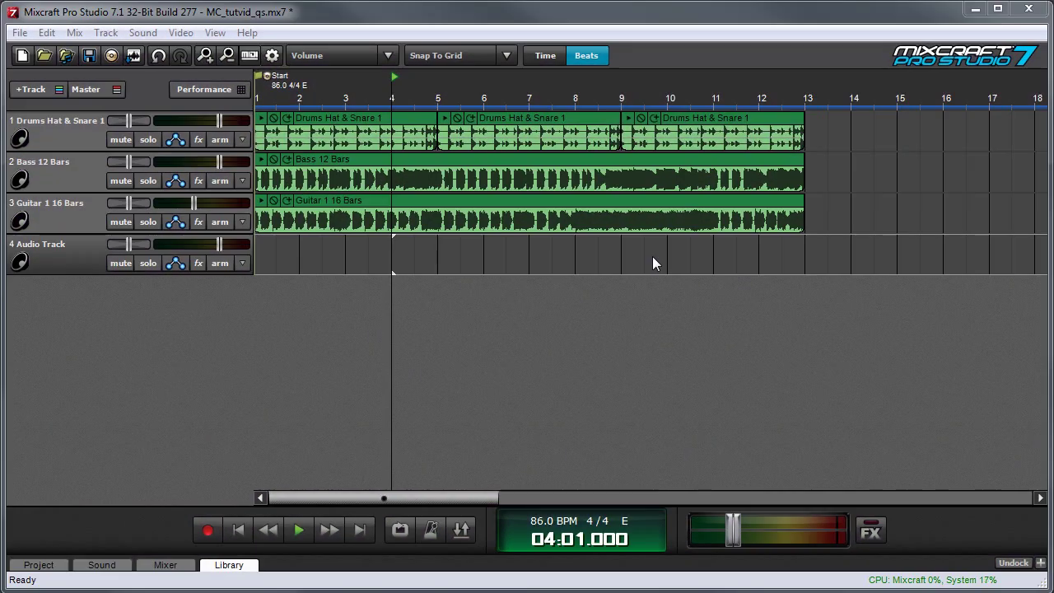
Insert a new empty audio track below Audio Track 4
{"action": "left_click", "coordinate": [68, 310]}
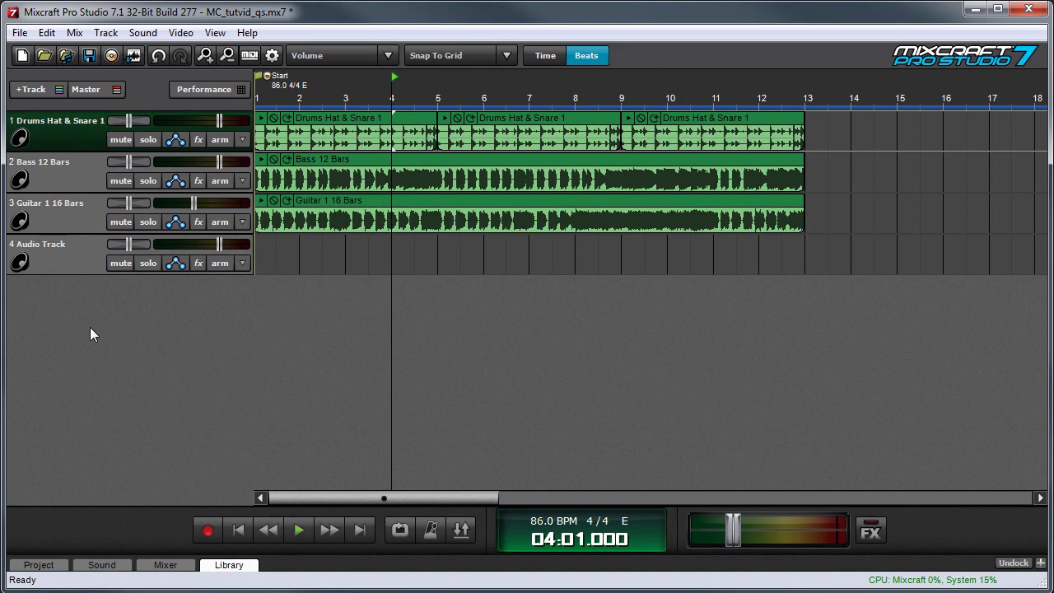
{"action": "left_click", "coordinate": [82, 262]}
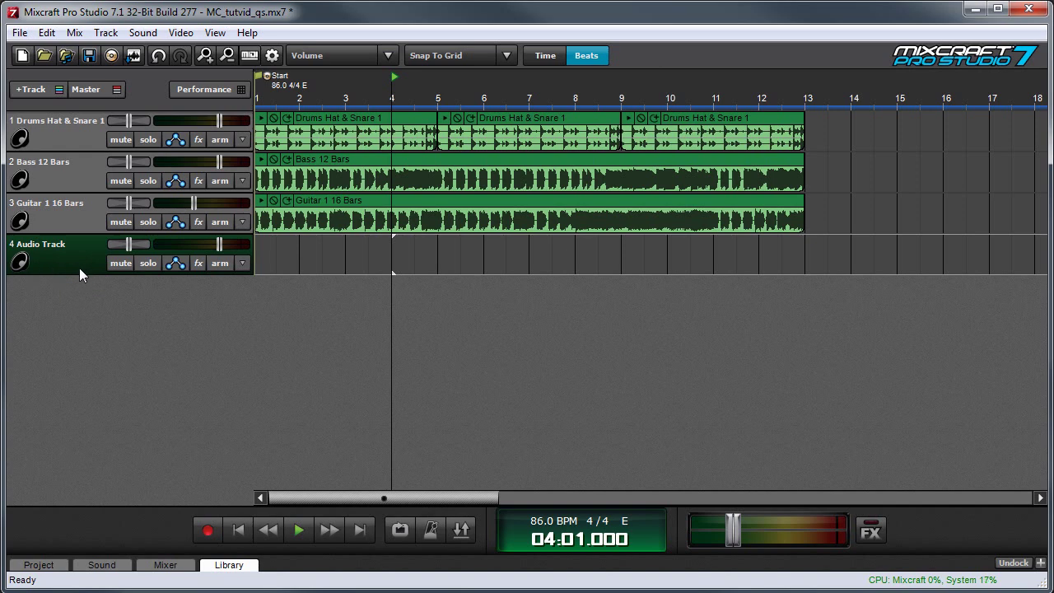
{"action": "left_click", "coordinate": [44, 88]}
{"action": "left_click", "coordinate": [92, 110]}
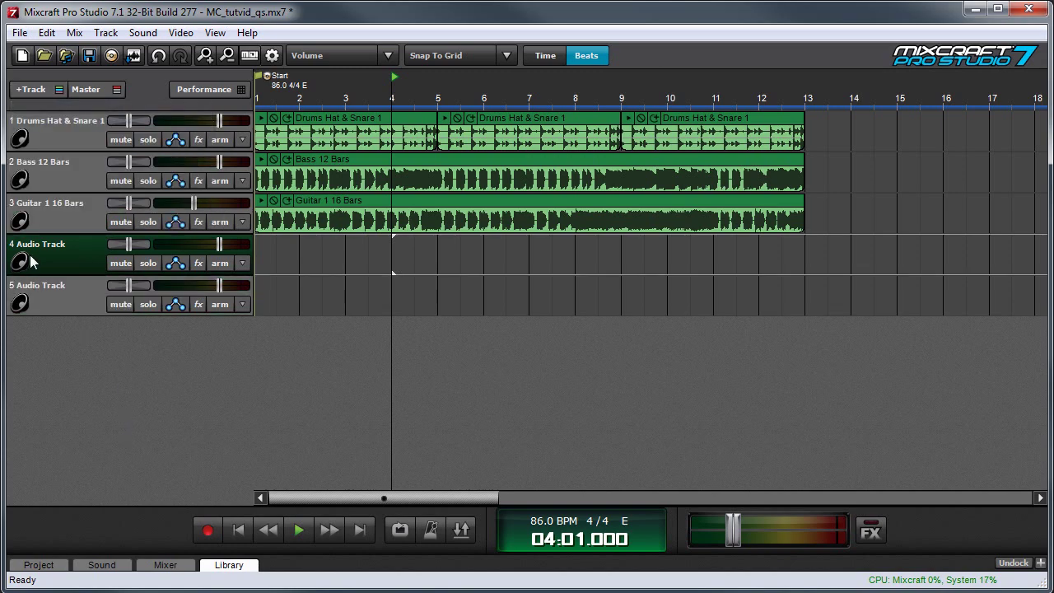
{"action": "left_click", "coordinate": [245, 262]}
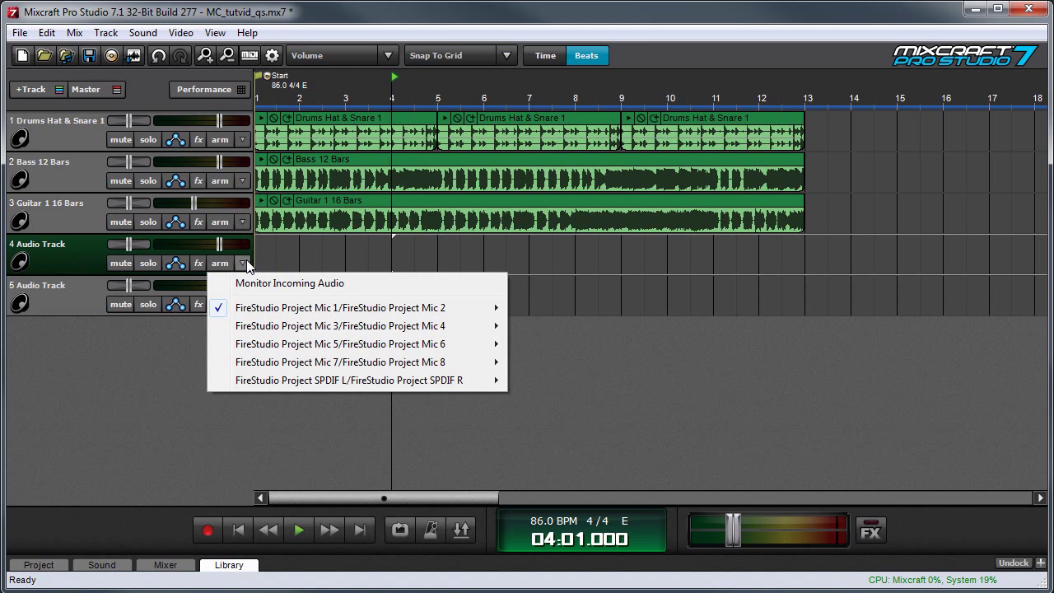
Set Audio Track 4's input to FireStudio Project Mic 1/Mic 2 Left Channel (Input 1)
{"action": "mouse_move", "coordinate": [313, 310]}
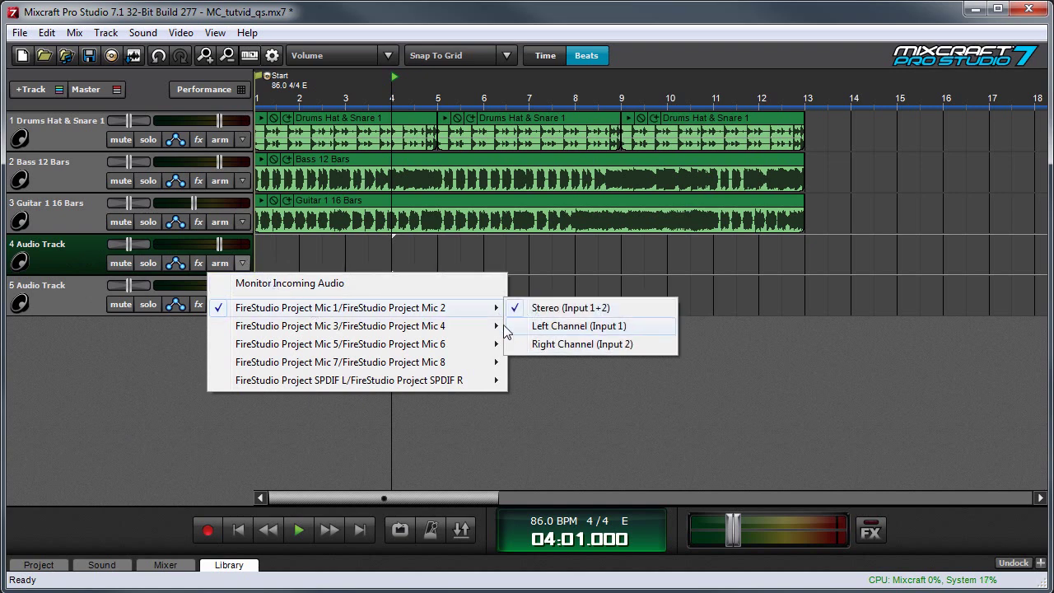
{"action": "mouse_move", "coordinate": [486, 328]}
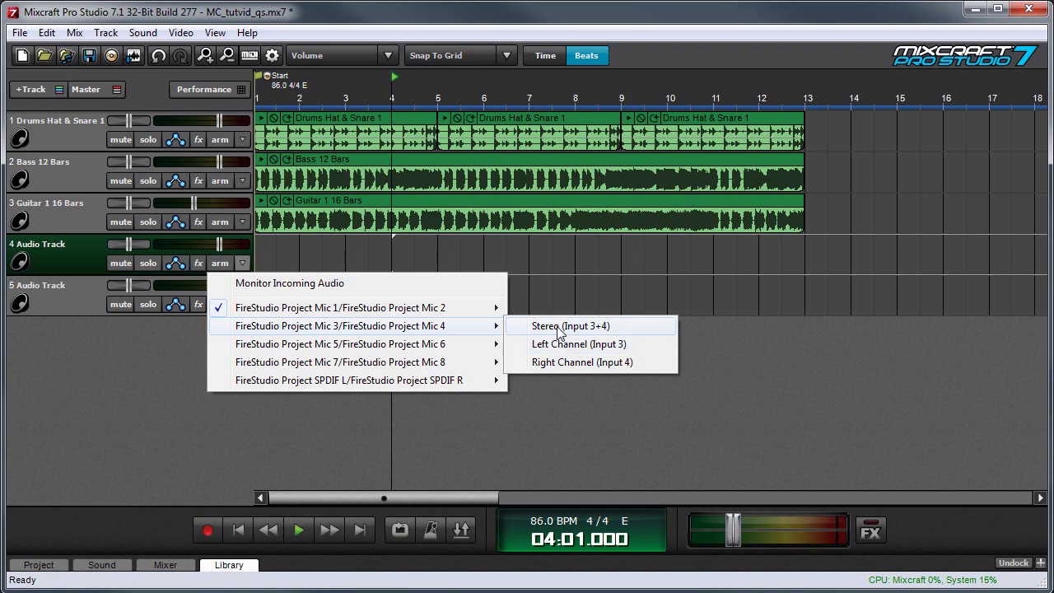
{"action": "mouse_move", "coordinate": [473, 309]}
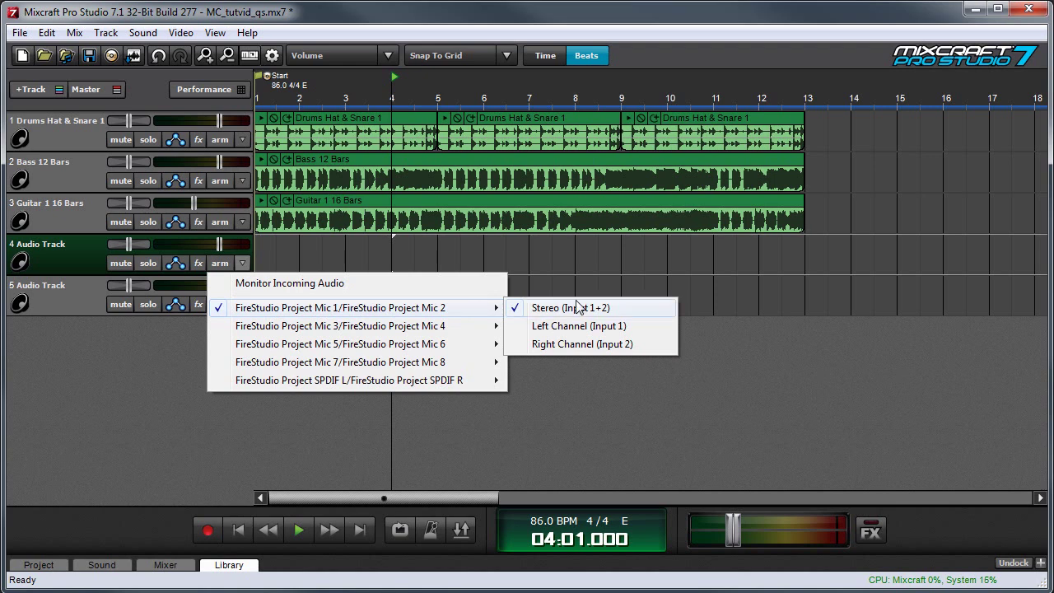
{"action": "left_click", "coordinate": [579, 326]}
{"action": "left_click", "coordinate": [242, 263]}
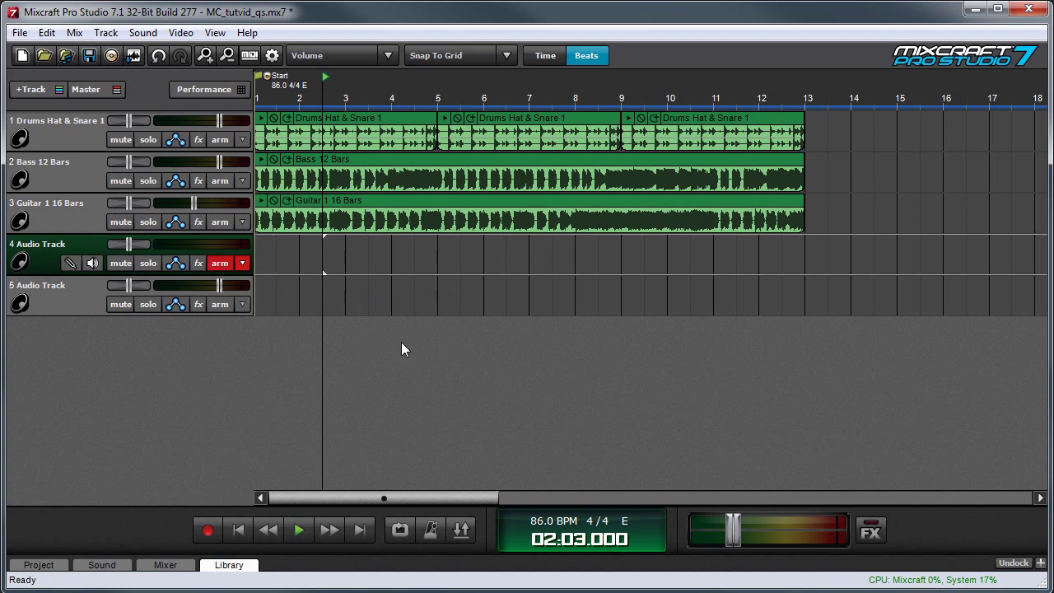
Toggle Audio Track 4's arm button, leave it armed, and lower its input level to 62%
{"action": "left_click", "coordinate": [225, 262]}
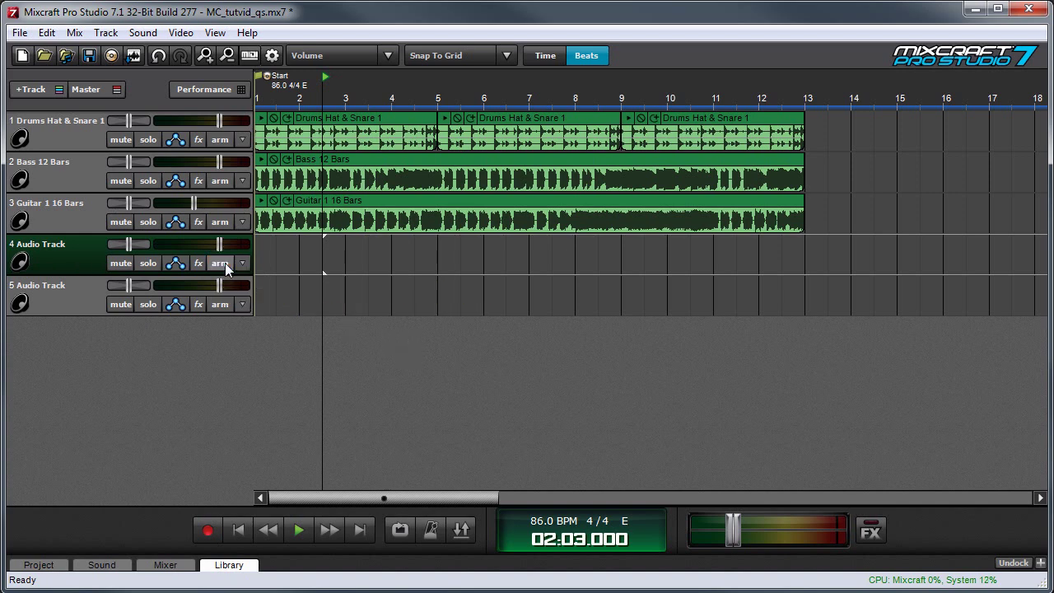
{"action": "left_click", "coordinate": [225, 262]}
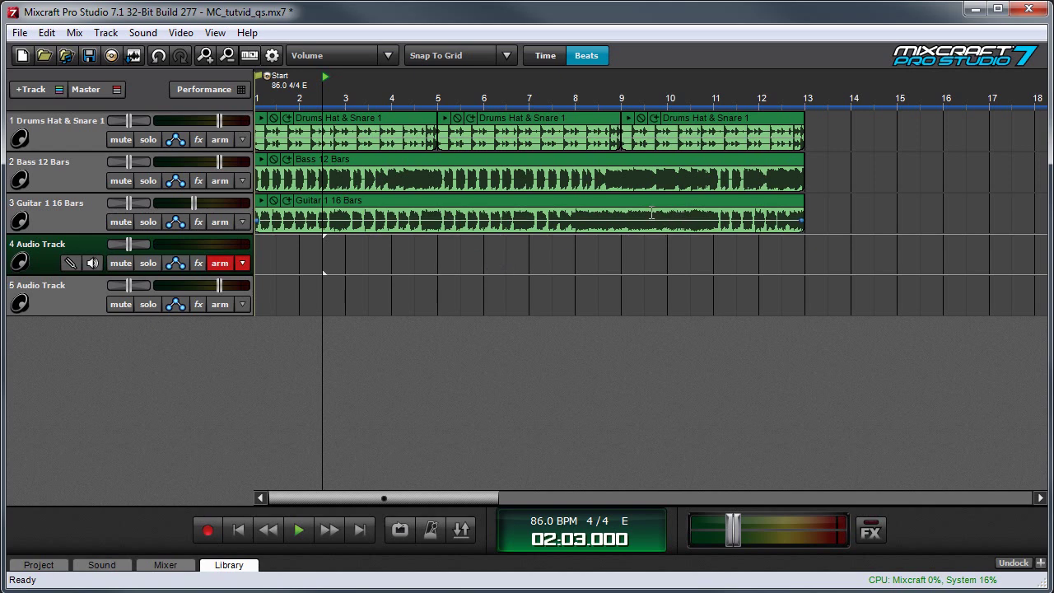
{"action": "left_click", "coordinate": [220, 263]}
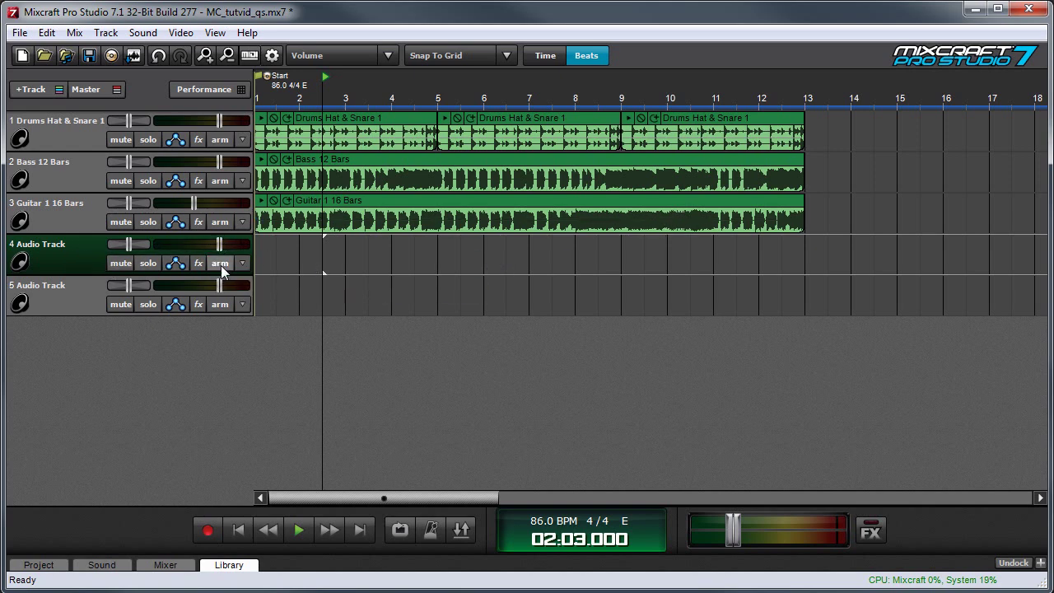
{"action": "left_click", "coordinate": [219, 263]}
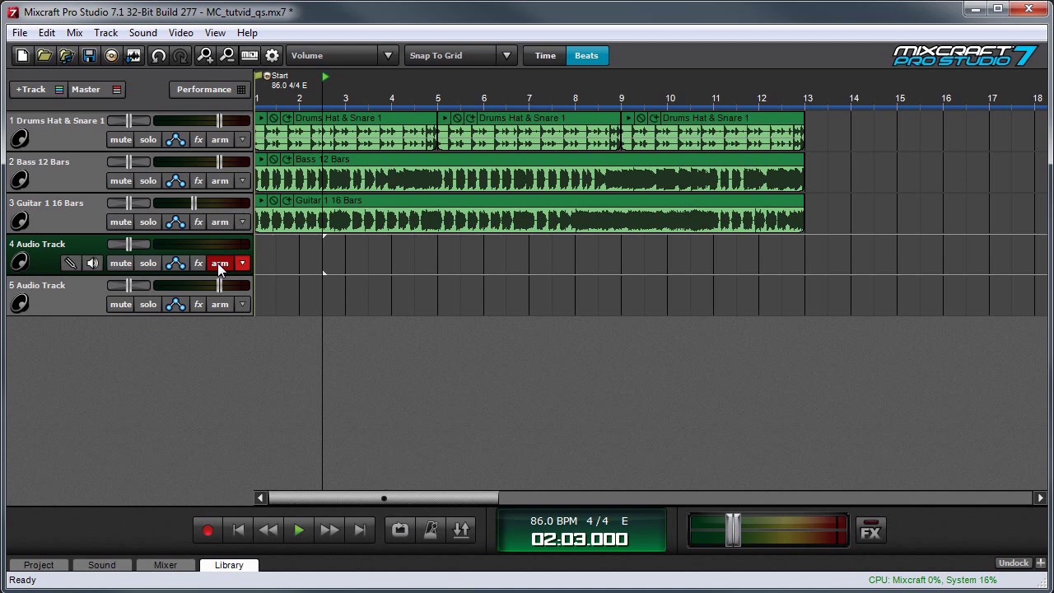
{"action": "left_click", "coordinate": [217, 263]}
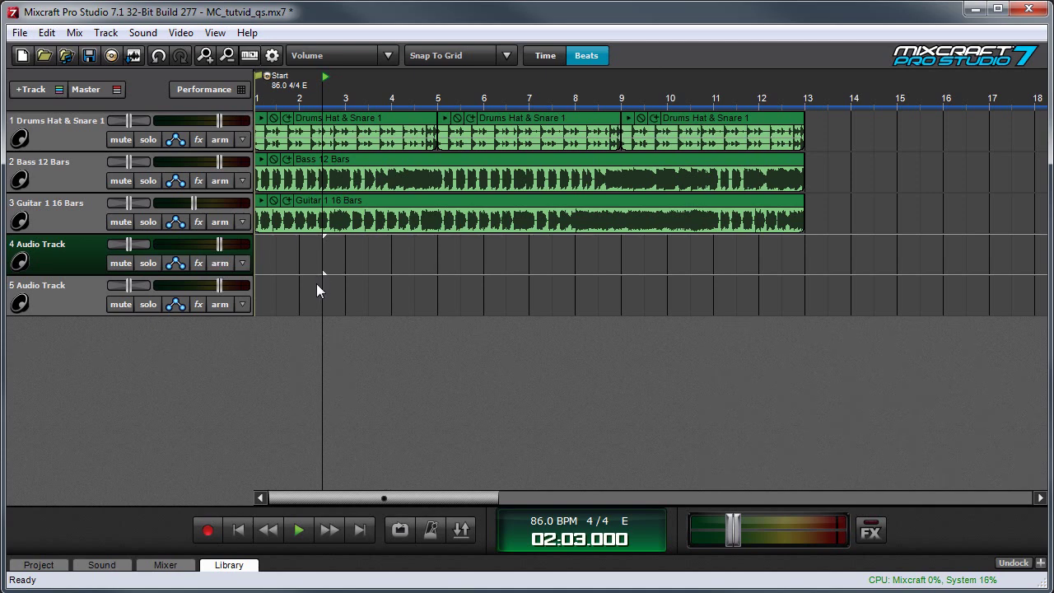
{"action": "left_click", "coordinate": [221, 262]}
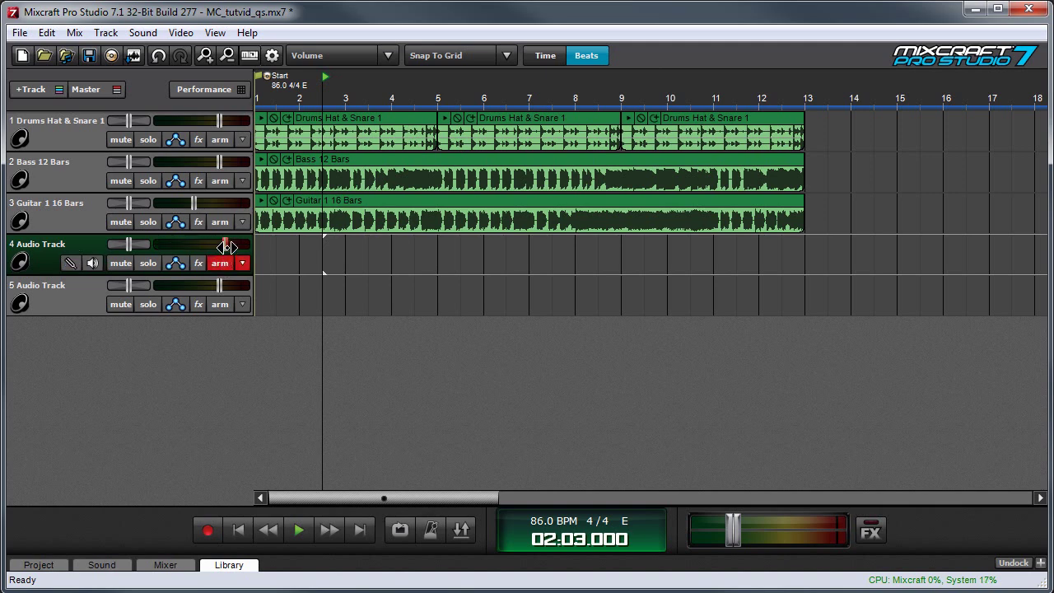
{"action": "mouse_move", "coordinate": [226, 244]}
{"action": "left_mouse_down"}
{"action": "mouse_move", "coordinate": [162, 247]}
{"action": "mouse_move", "coordinate": [220, 247]}
{"action": "left_mouse_up"}
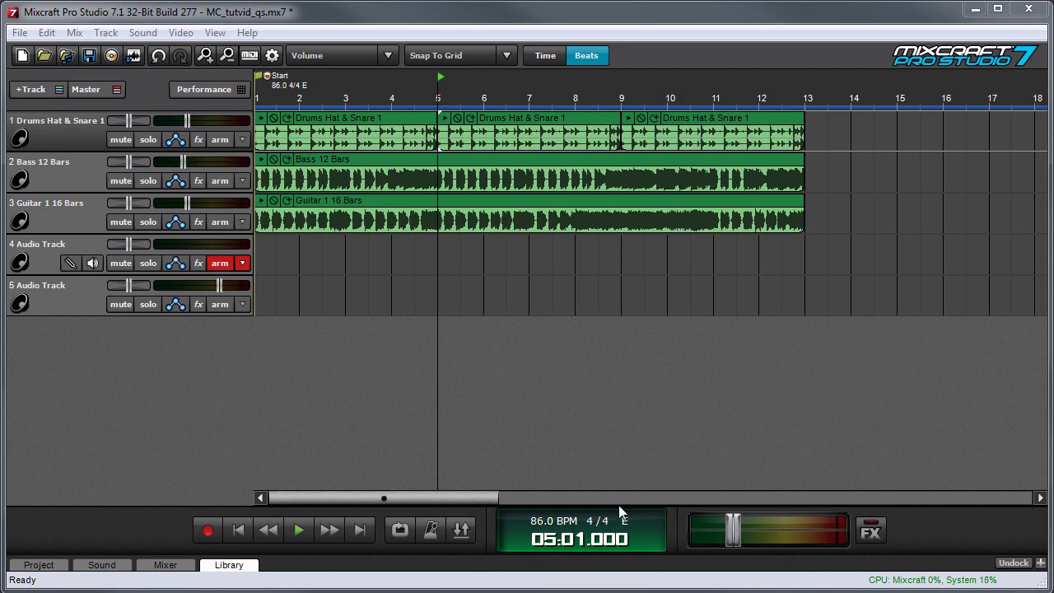
Enable the metronome during recording with a 1-measure count-in, then return the playhead to bar 1
{"action": "left_click", "coordinate": [434, 532]}
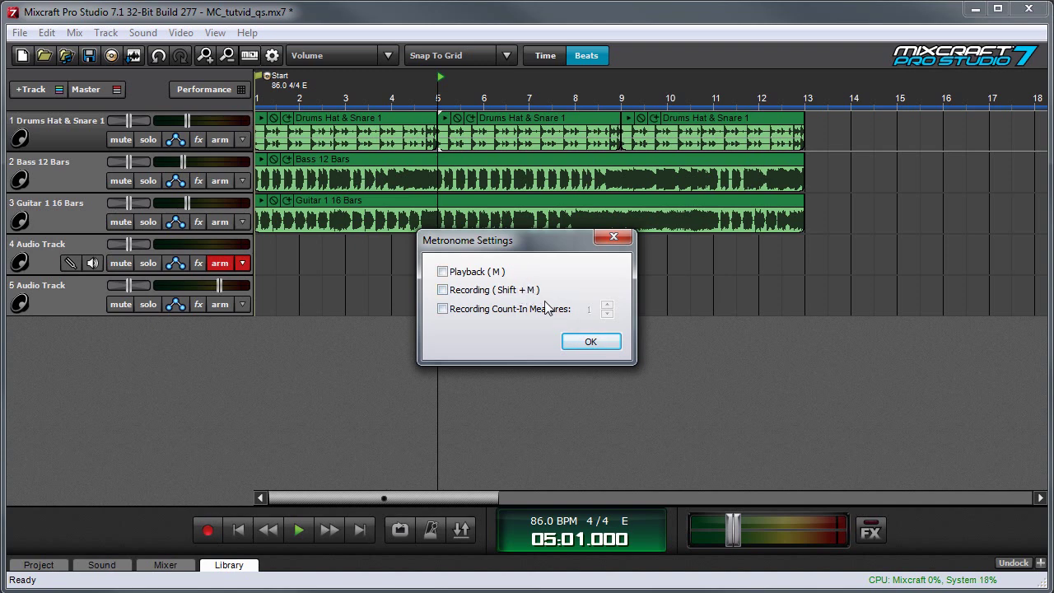
{"action": "left_click", "coordinate": [442, 295]}
{"action": "left_click", "coordinate": [463, 312]}
{"action": "key", "text": "Return"}
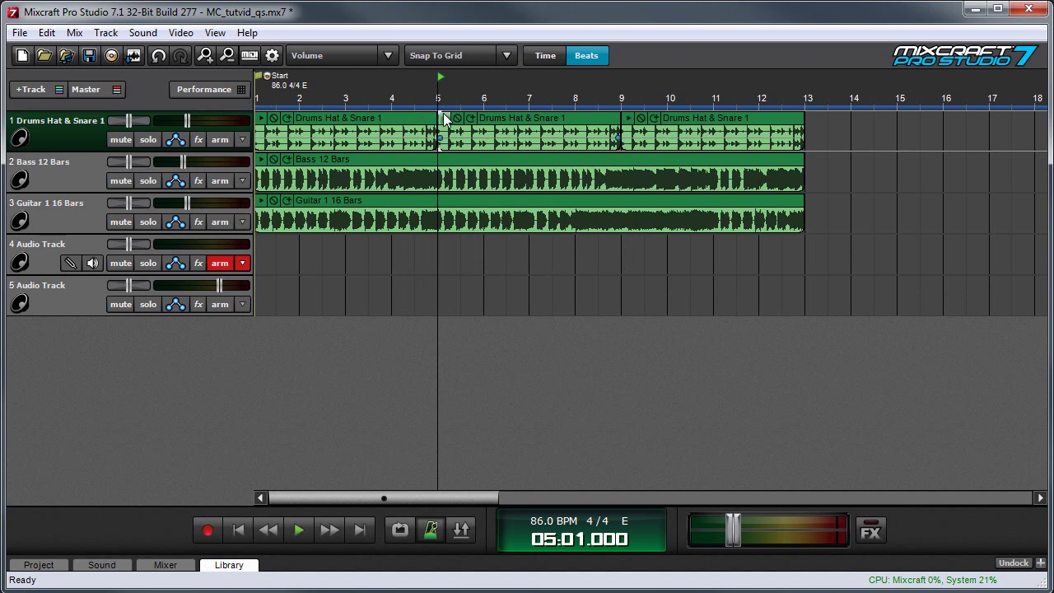
{"action": "left_click", "coordinate": [258, 93]}
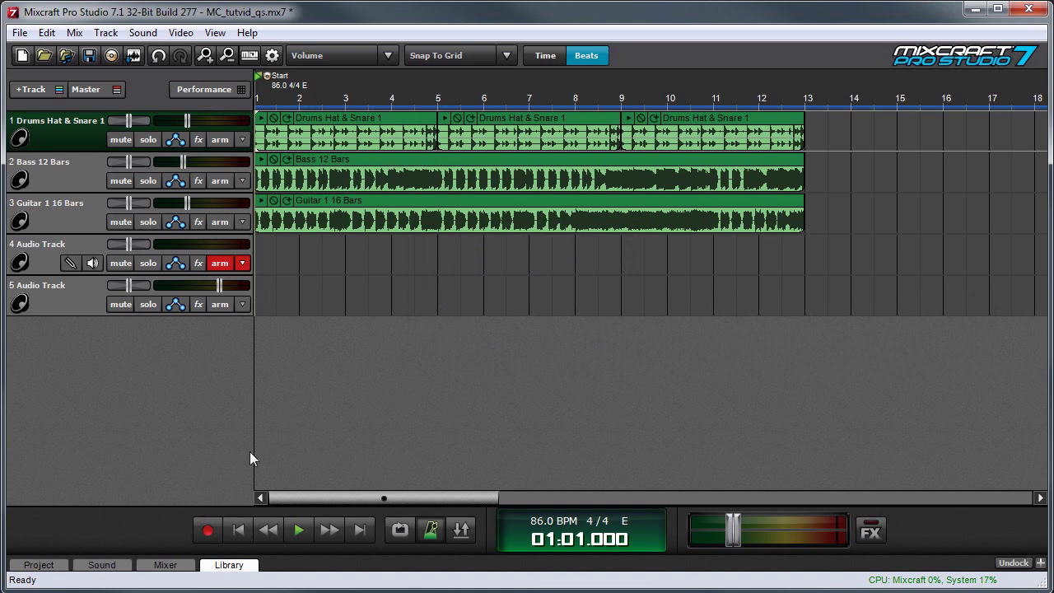
Record a vocal take on Audio Track 4, play it back, then disarm the track
{"action": "left_click", "coordinate": [207, 532]}
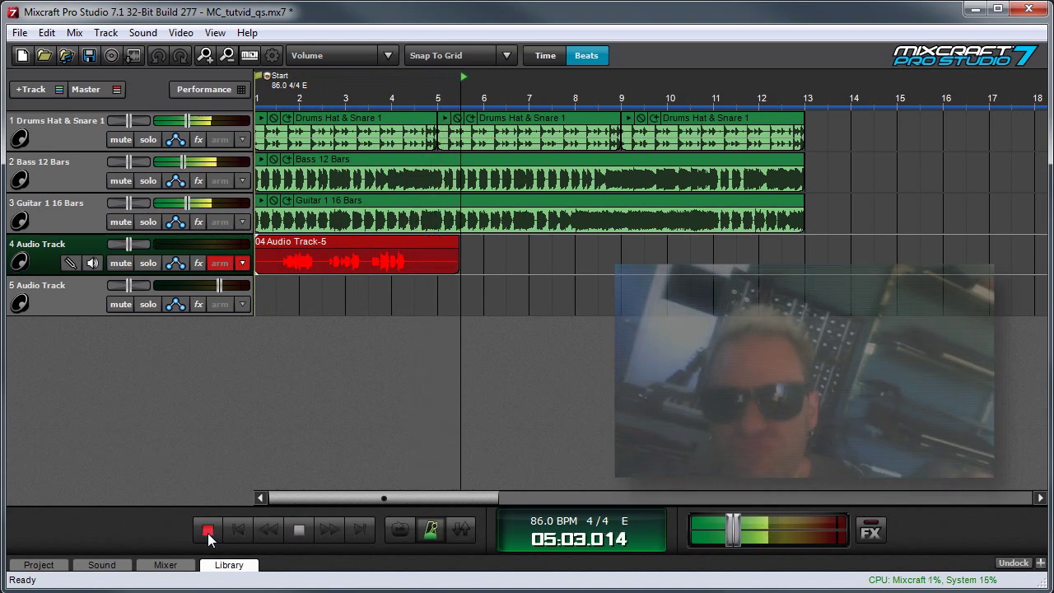
{"action": "left_click", "coordinate": [208, 533]}
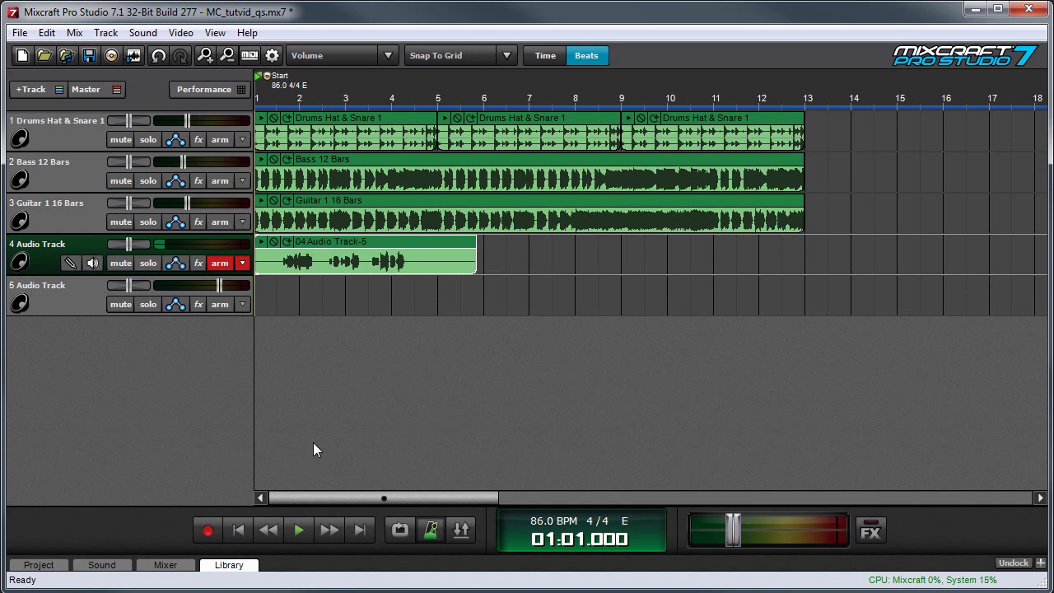
{"action": "left_click", "coordinate": [299, 533]}
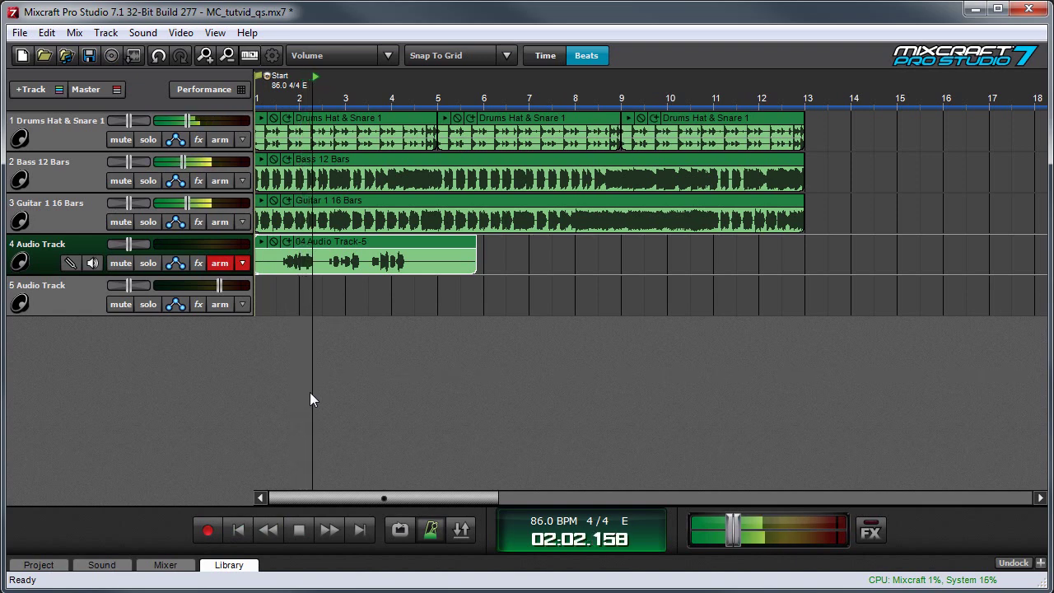
{"action": "key", "text": "space"}
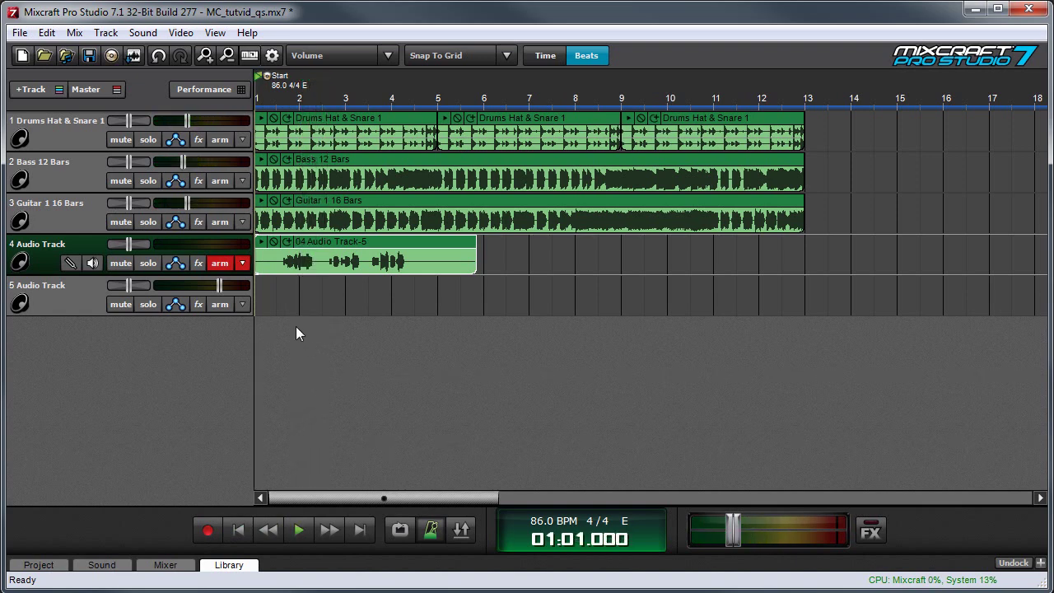
{"action": "left_click", "coordinate": [222, 263]}
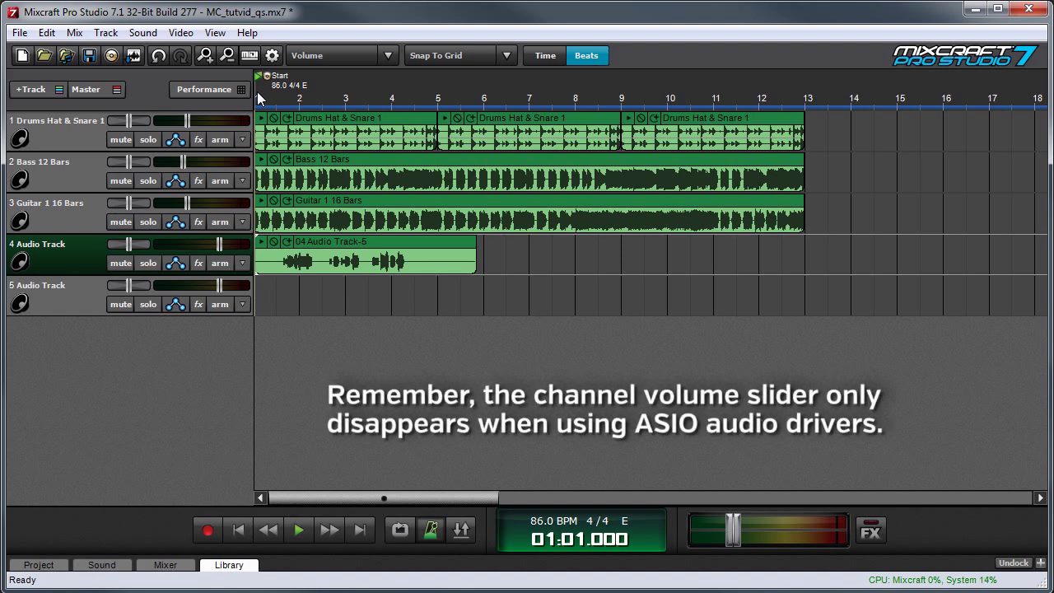
Play the project and raise the vocal track's volume to +3.5 dB
{"action": "key", "text": "space"}
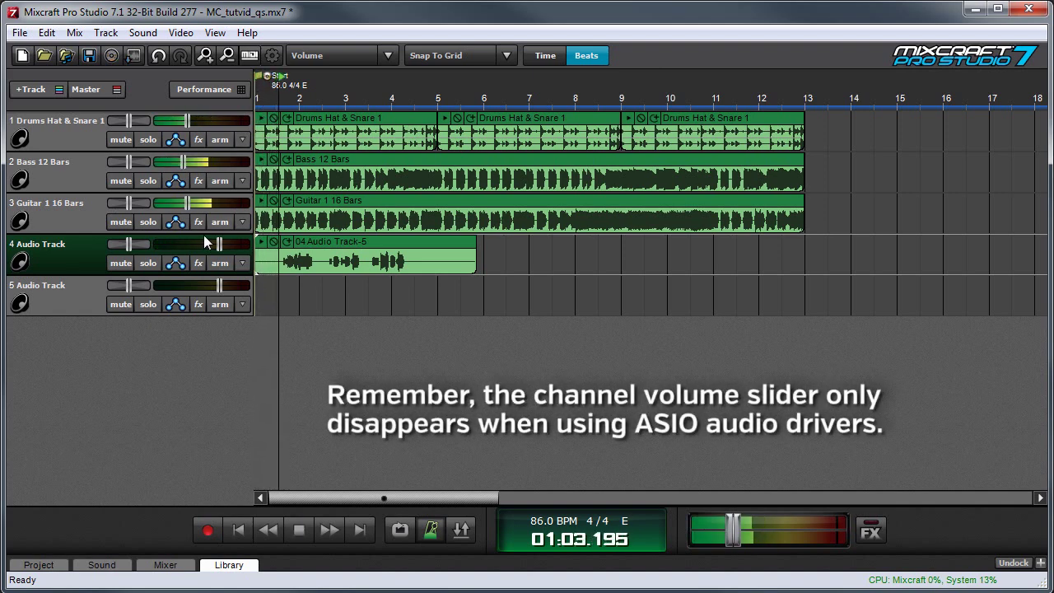
{"action": "left_click_drag", "start_coordinate": [219, 244], "coordinate": [232, 243]}
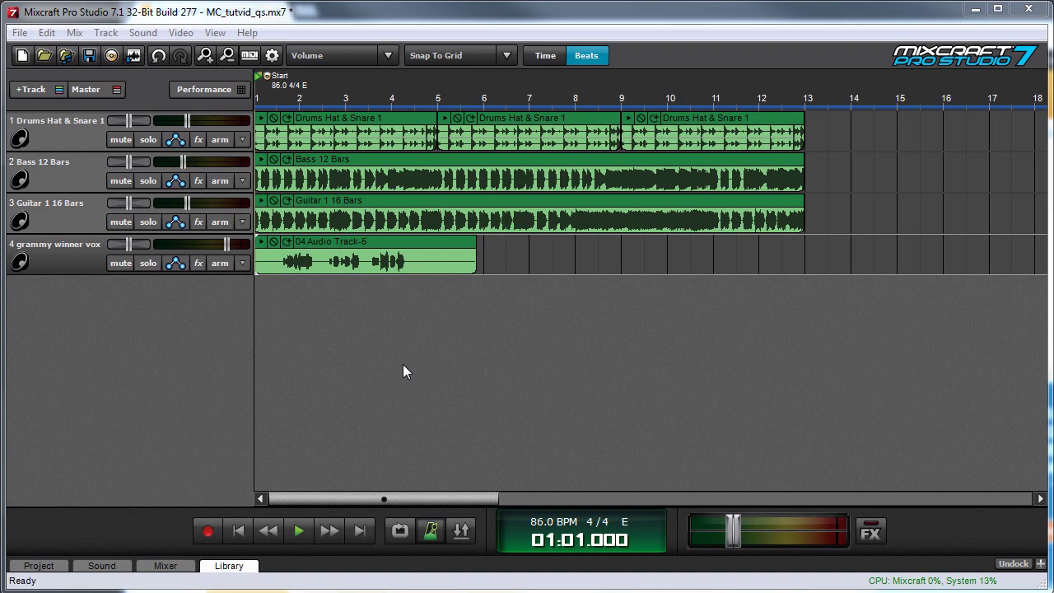
{"action": "left_click", "coordinate": [215, 33]}
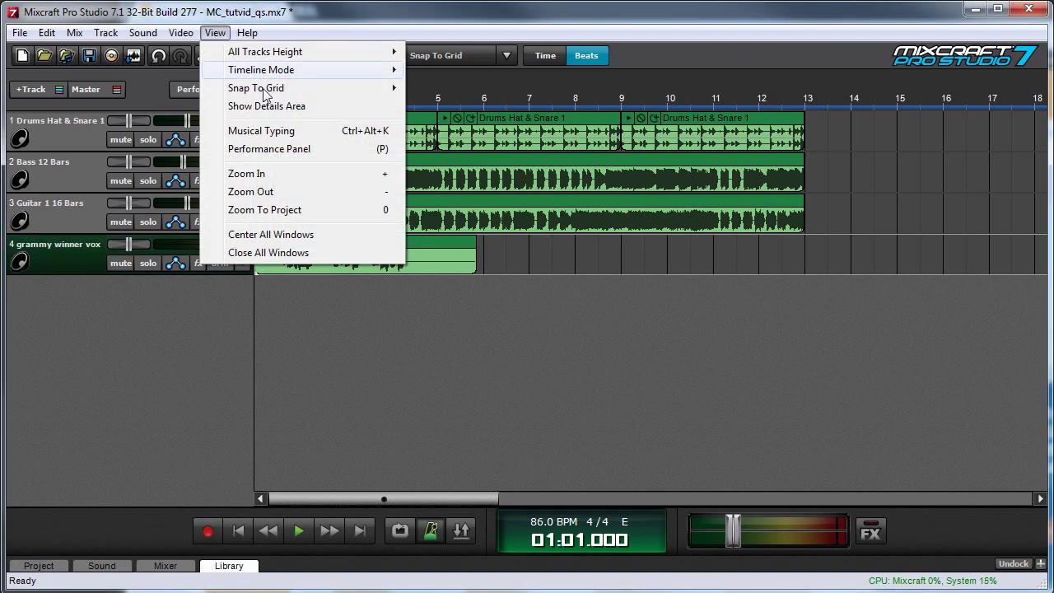
{"action": "left_click", "coordinate": [274, 131]}
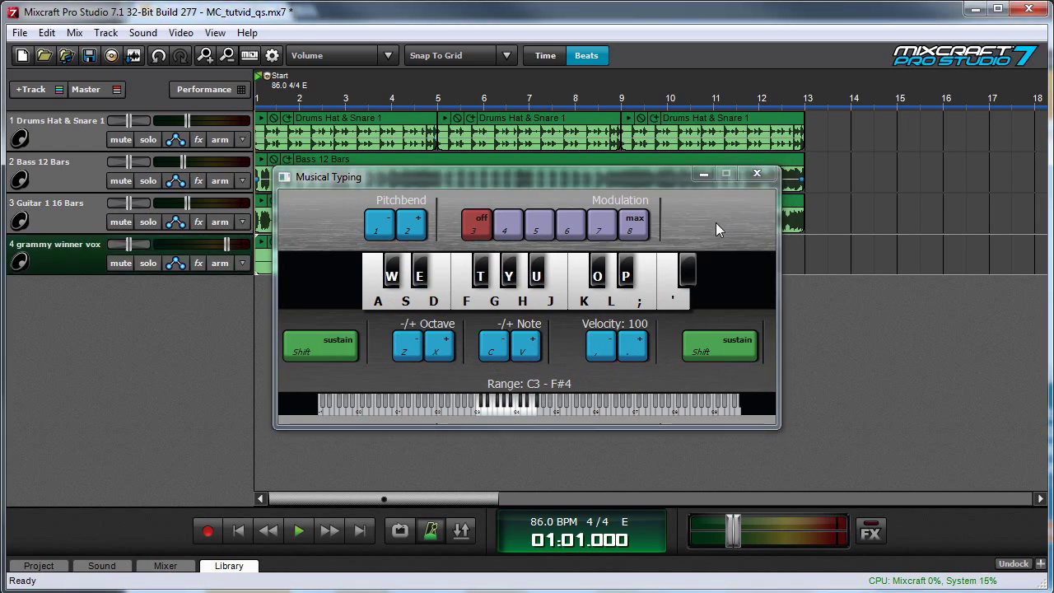
{"action": "left_click", "coordinate": [758, 173]}
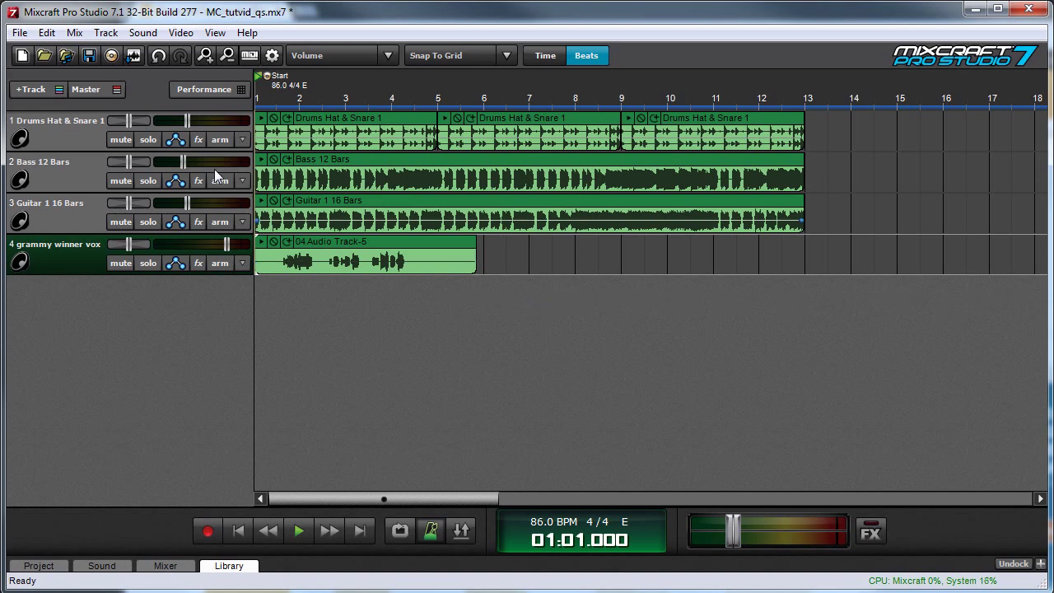
Insert a virtual instrument track and move the Acoustic Piano track below grammy winner vox
{"action": "left_click", "coordinate": [34, 94]}
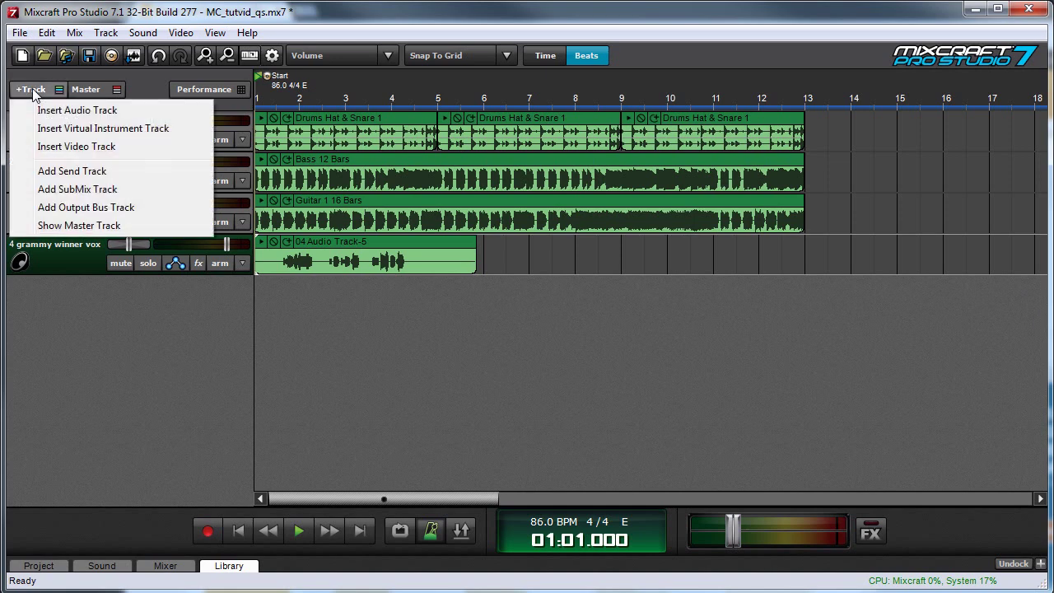
{"action": "left_click", "coordinate": [87, 131]}
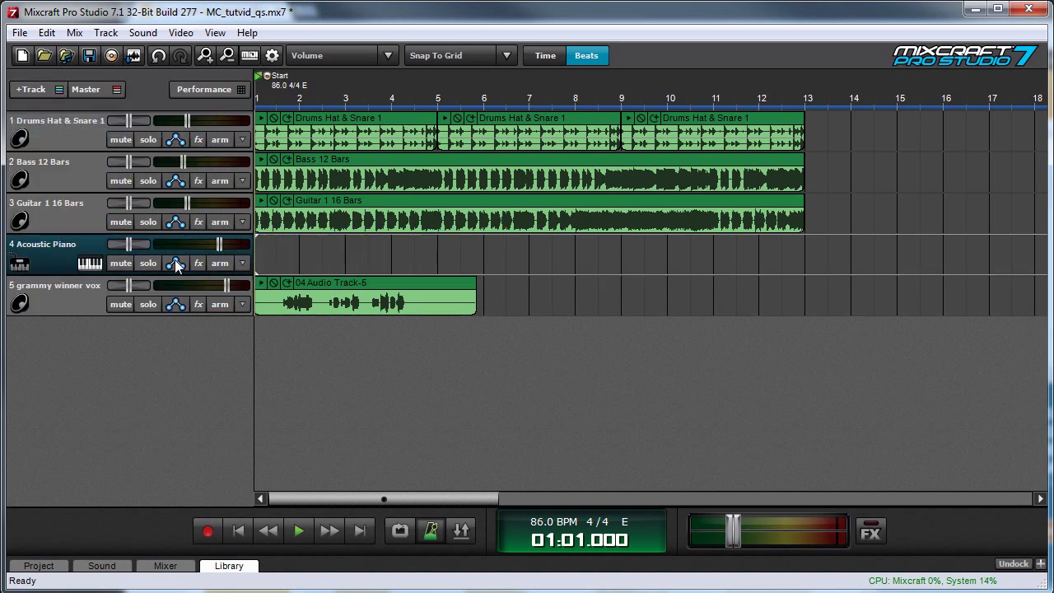
{"action": "left_click_drag", "start_coordinate": [54, 255], "coordinate": [55, 307]}
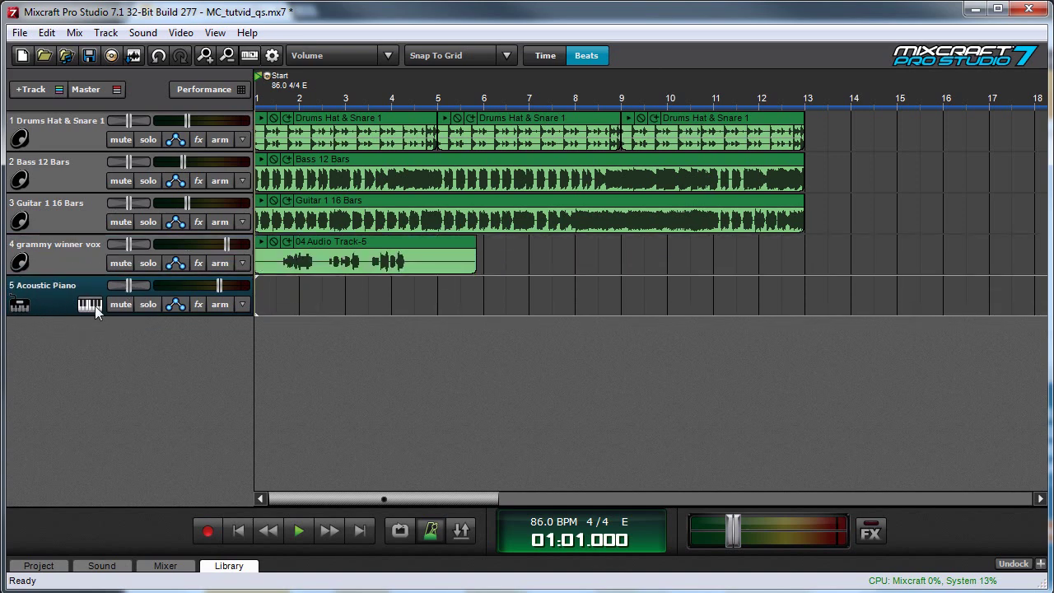
{"action": "left_click", "coordinate": [66, 257]}
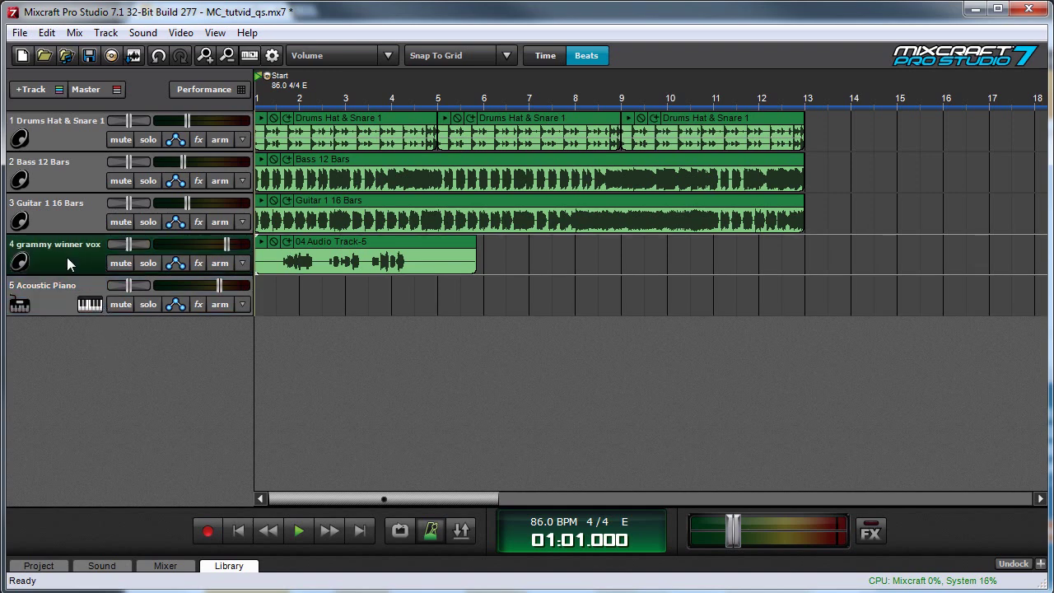
{"action": "left_click", "coordinate": [67, 304]}
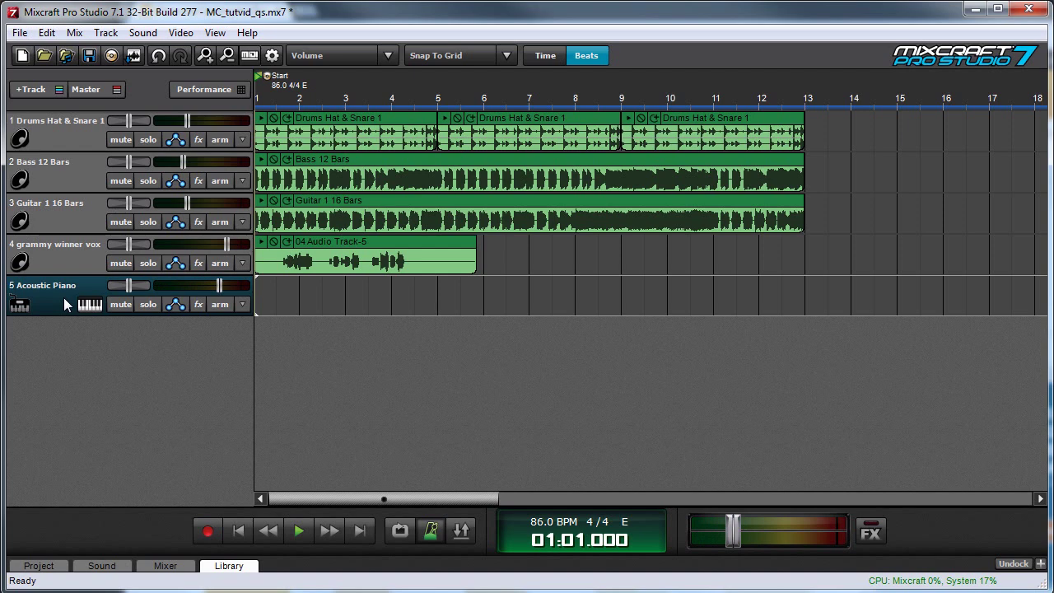
Switch track 5's instrument preset from Acoustic Piano to Flute and close the chooser
{"action": "left_click", "coordinate": [97, 305]}
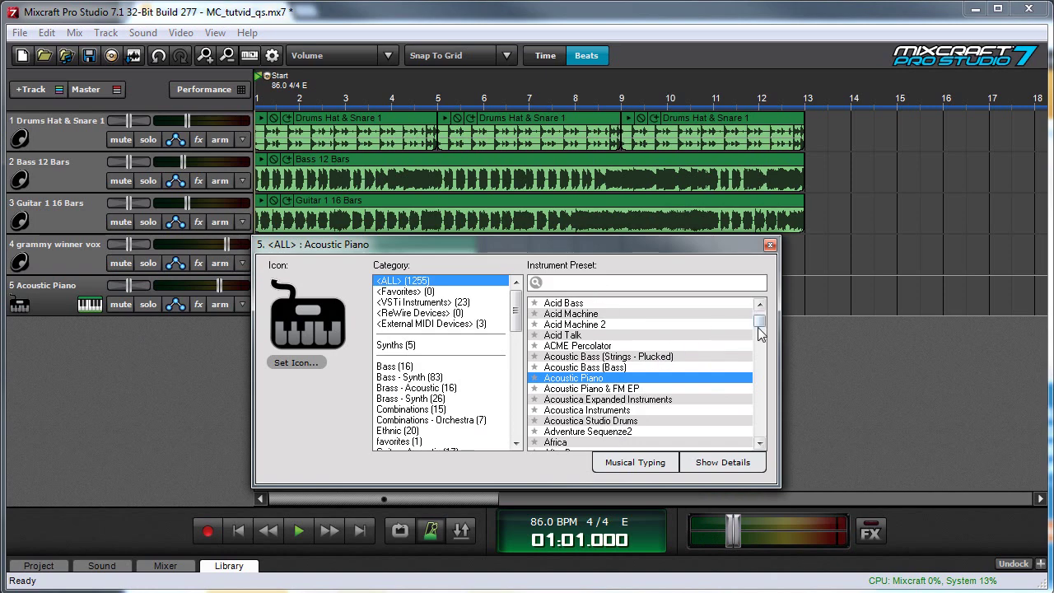
{"action": "left_click_drag", "start_coordinate": [763, 327], "coordinate": [762, 360]}
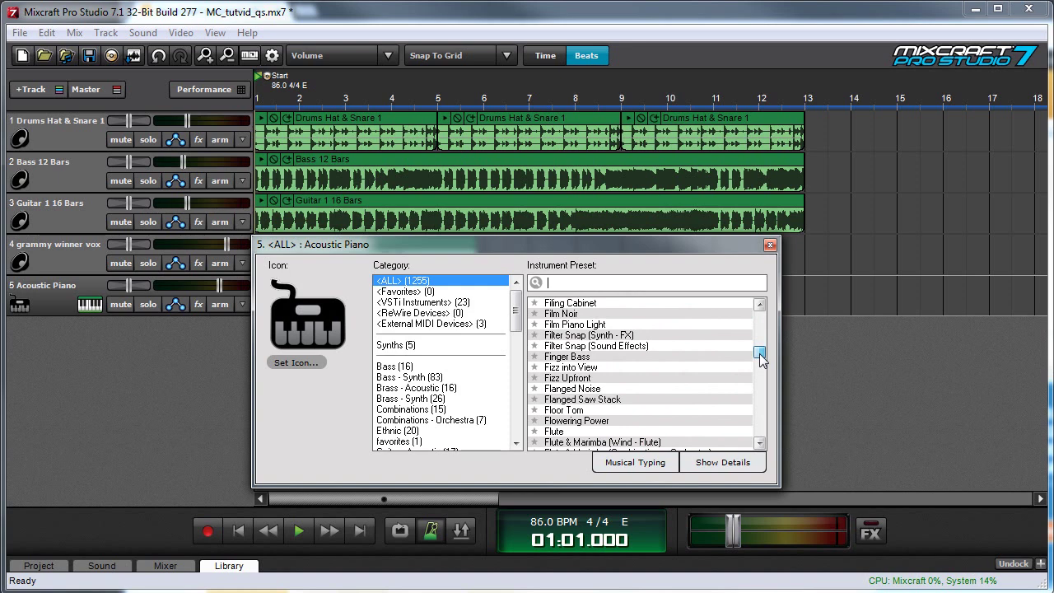
{"action": "left_click", "coordinate": [645, 400]}
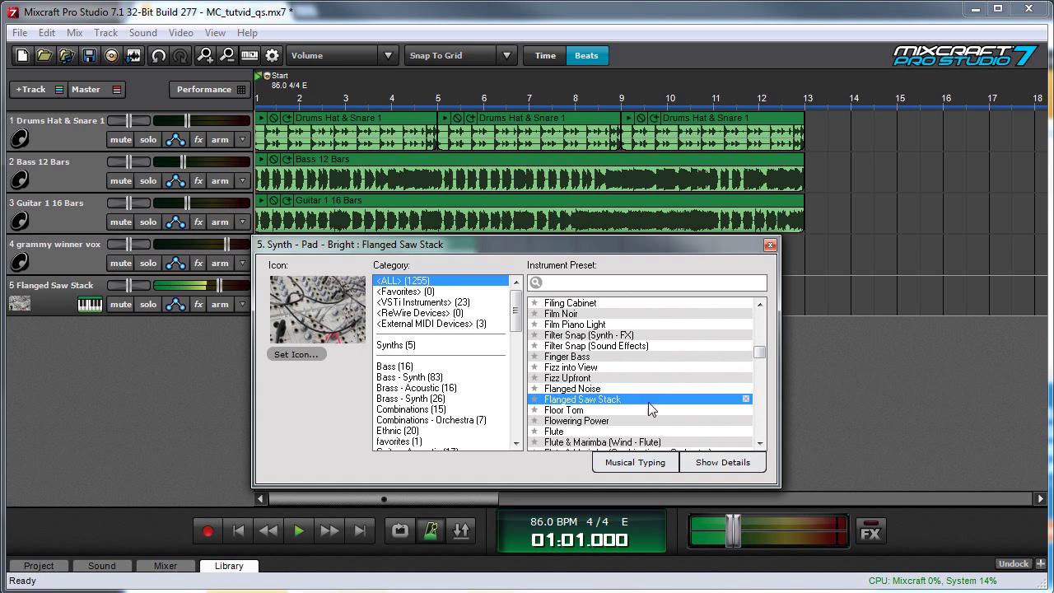
{"action": "left_click", "coordinate": [579, 430]}
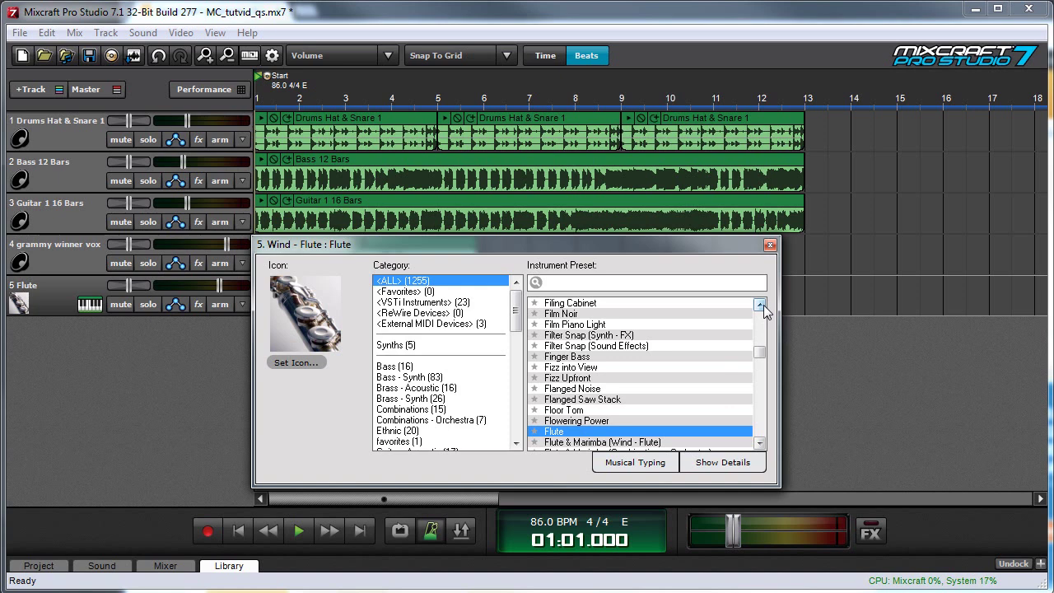
{"action": "left_click", "coordinate": [769, 245]}
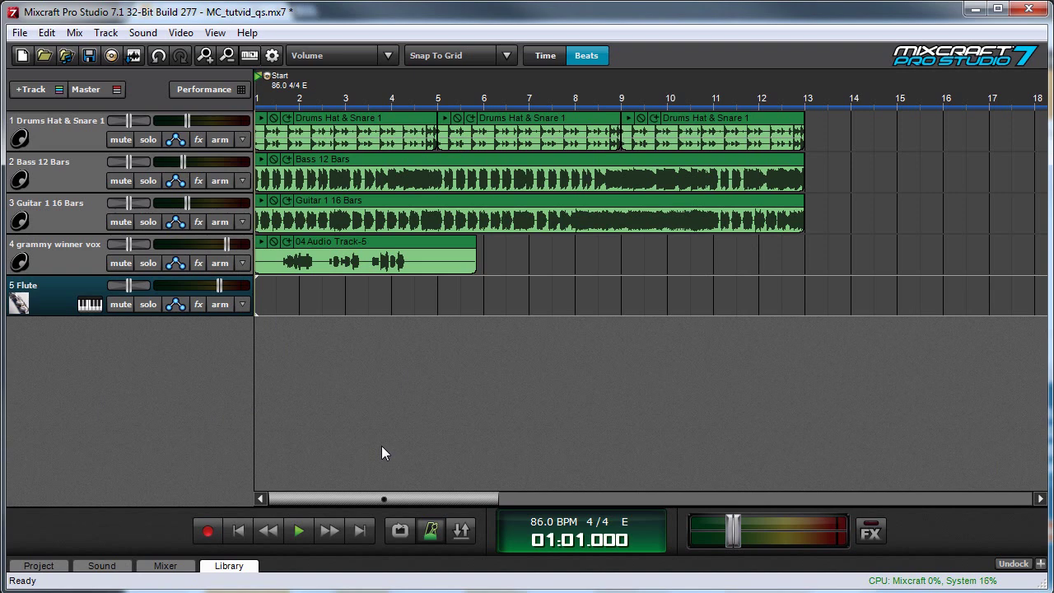
Record a flute part from the start of the song, then play the arrangement back
{"action": "right_click", "coordinate": [428, 529]}
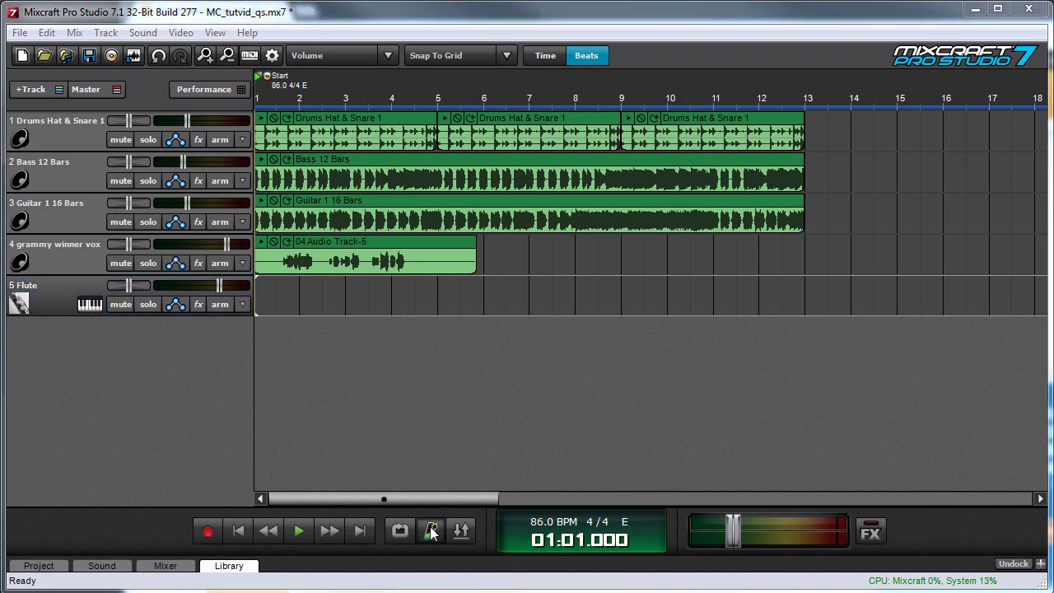
{"action": "left_click", "coordinate": [372, 380]}
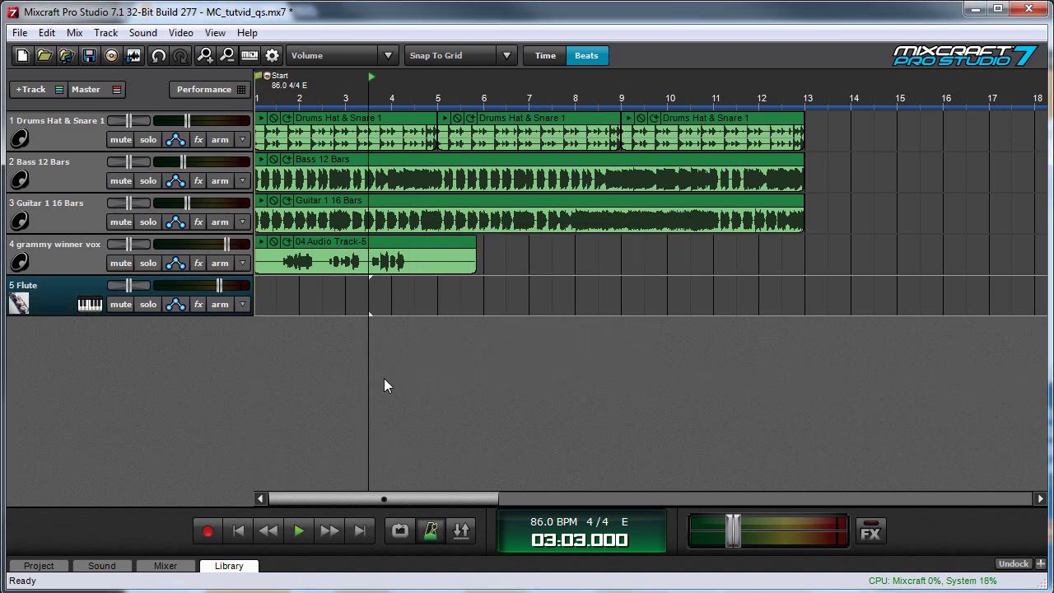
{"action": "left_click", "coordinate": [255, 88]}
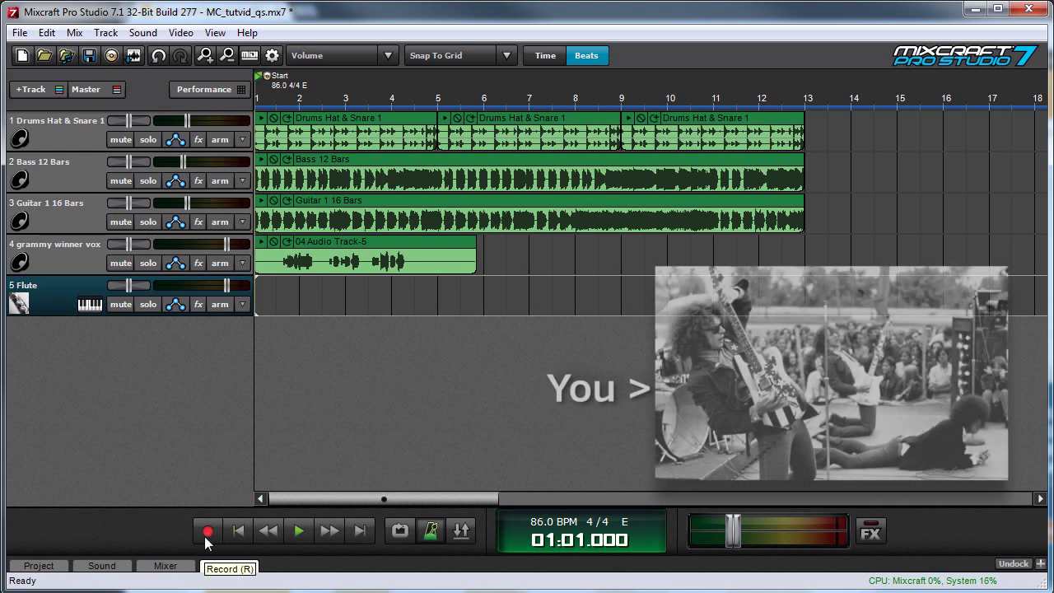
{"action": "left_click", "coordinate": [206, 533]}
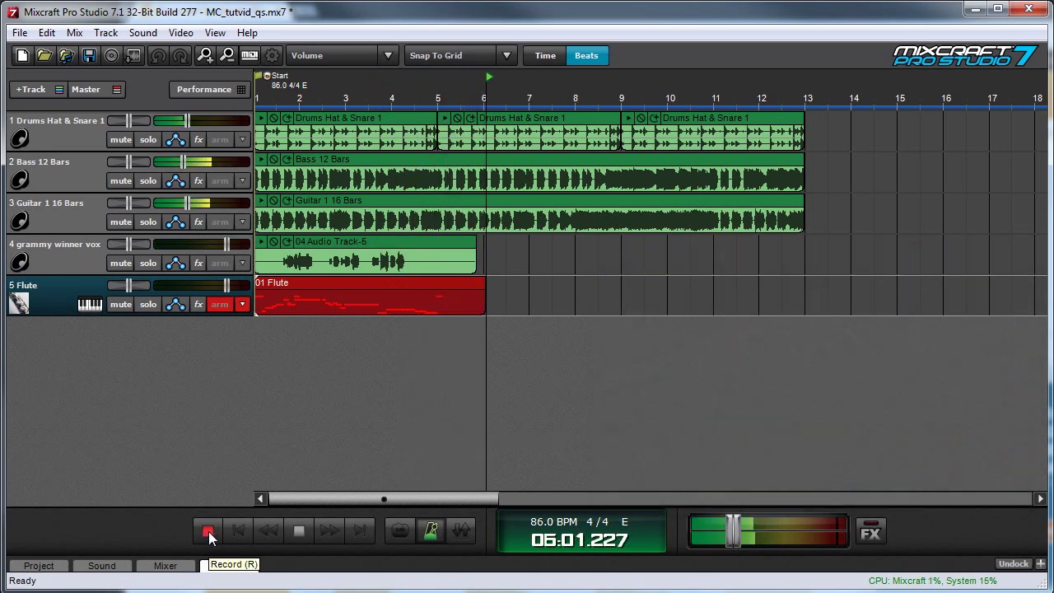
{"action": "left_click", "coordinate": [209, 531]}
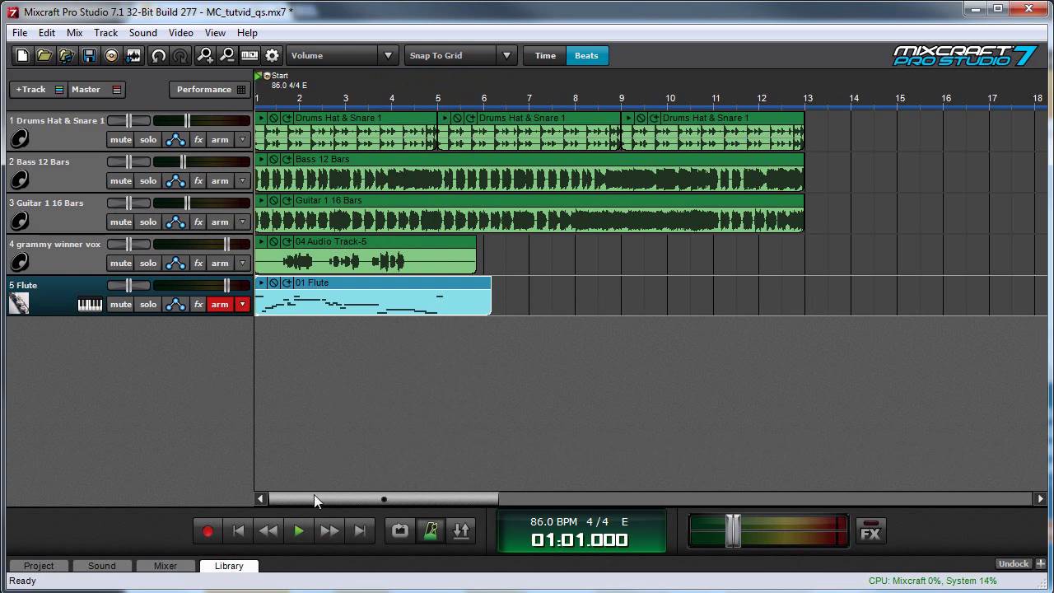
{"action": "left_click", "coordinate": [299, 532]}
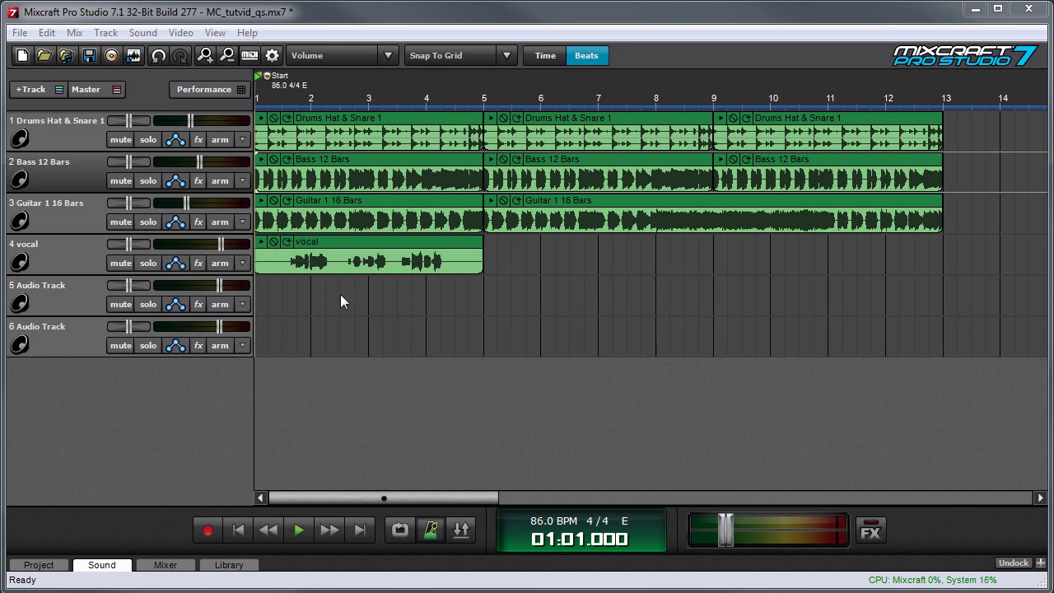
Add Acoustica Reverb to the vocal track and choose the Room (Medium) preset
{"action": "left_click", "coordinate": [199, 263]}
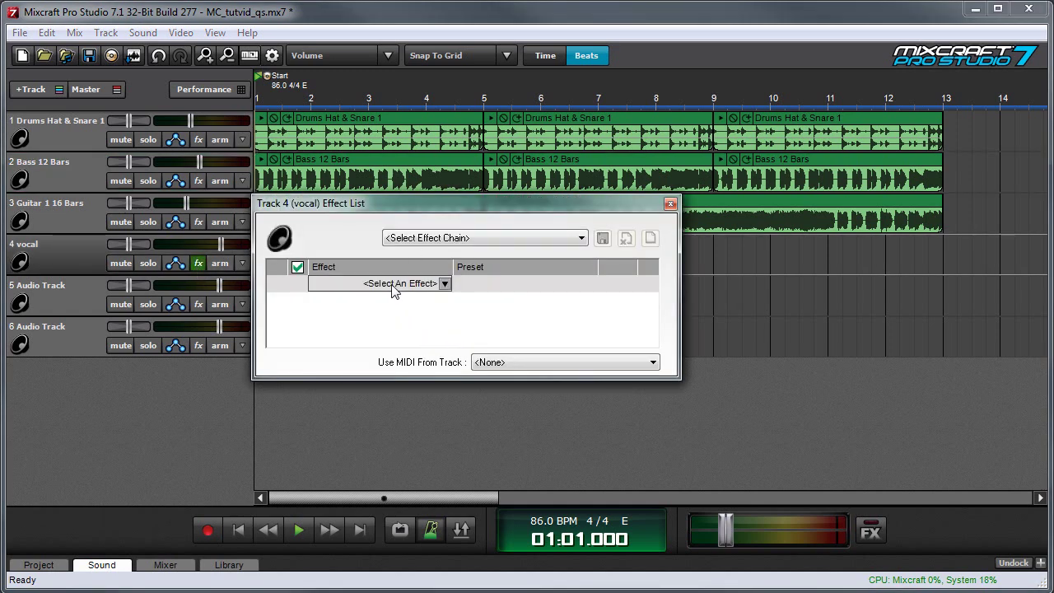
{"action": "left_click", "coordinate": [444, 284]}
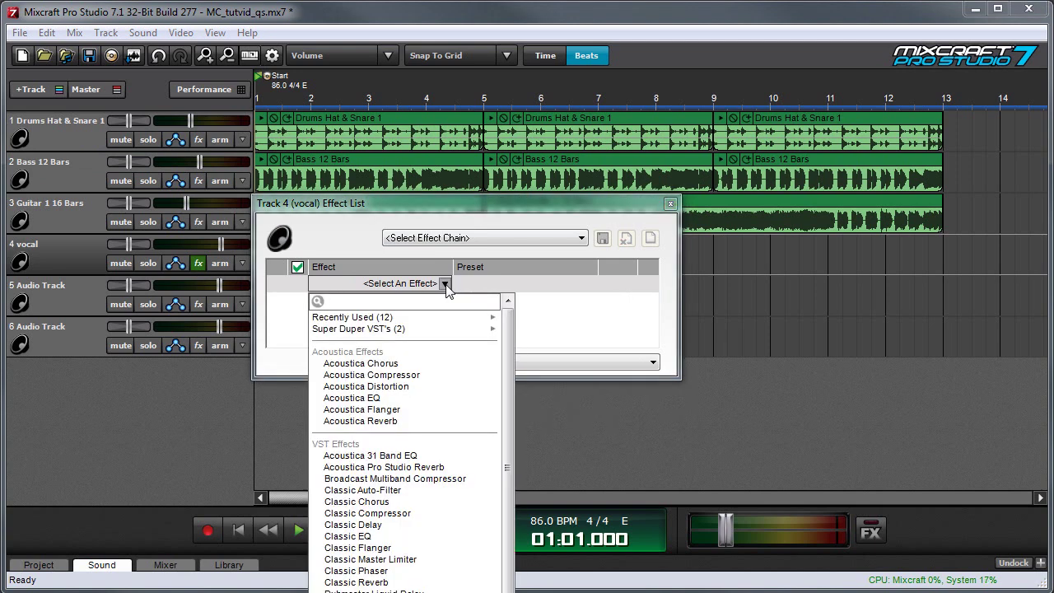
{"action": "left_click", "coordinate": [461, 421]}
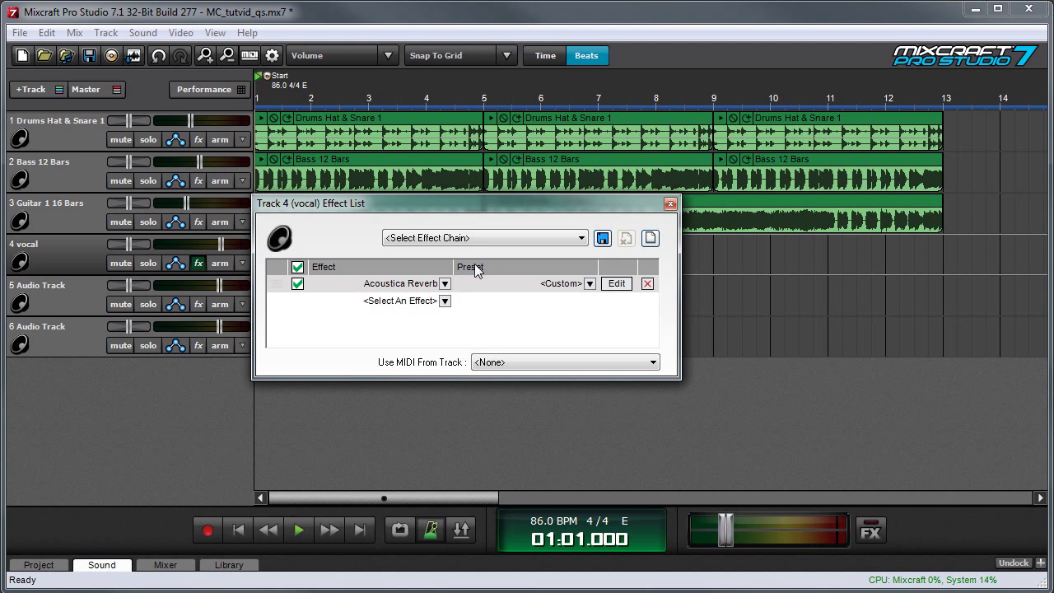
{"action": "left_click", "coordinate": [589, 284]}
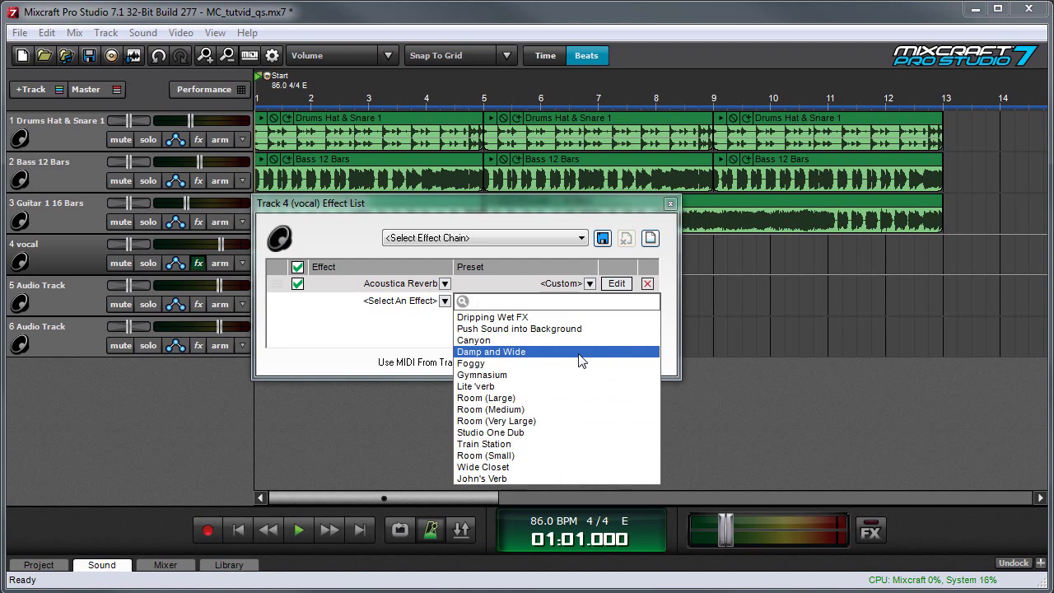
{"action": "left_click", "coordinate": [582, 418]}
Play the song to preview the reverb, audition another preset, then close the effects window
{"action": "left_click_drag", "start_coordinate": [431, 205], "coordinate": [579, 237]}
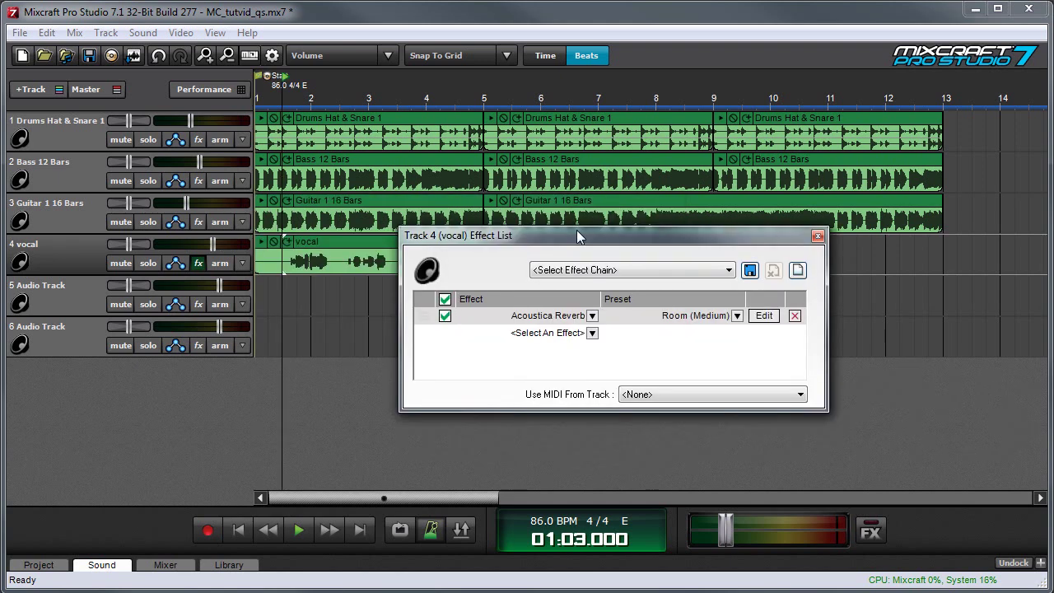
{"action": "key", "text": "space"}
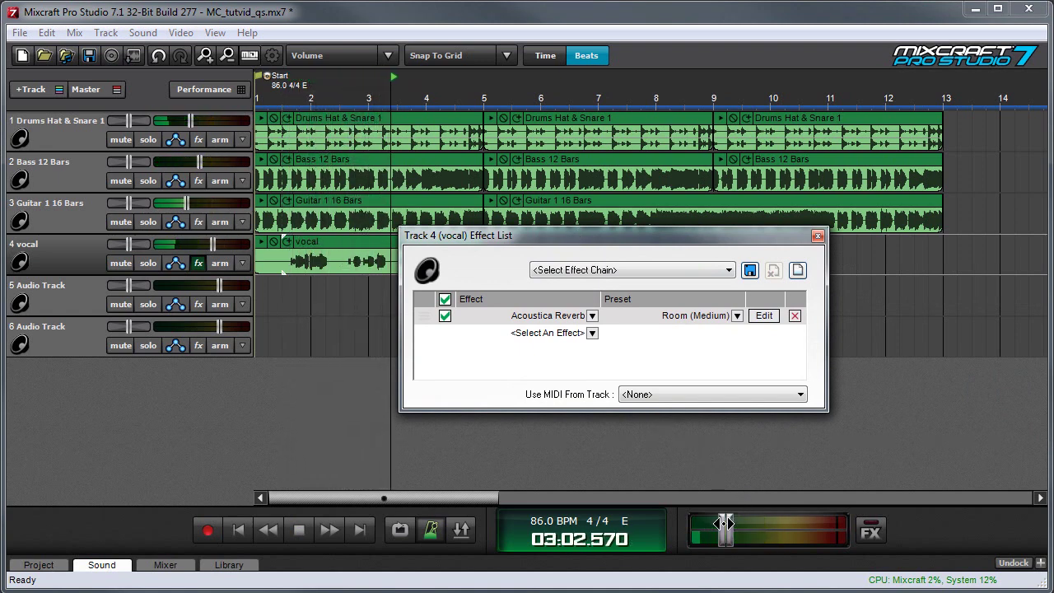
{"action": "left_click_drag", "start_coordinate": [722, 523], "coordinate": [720, 524]}
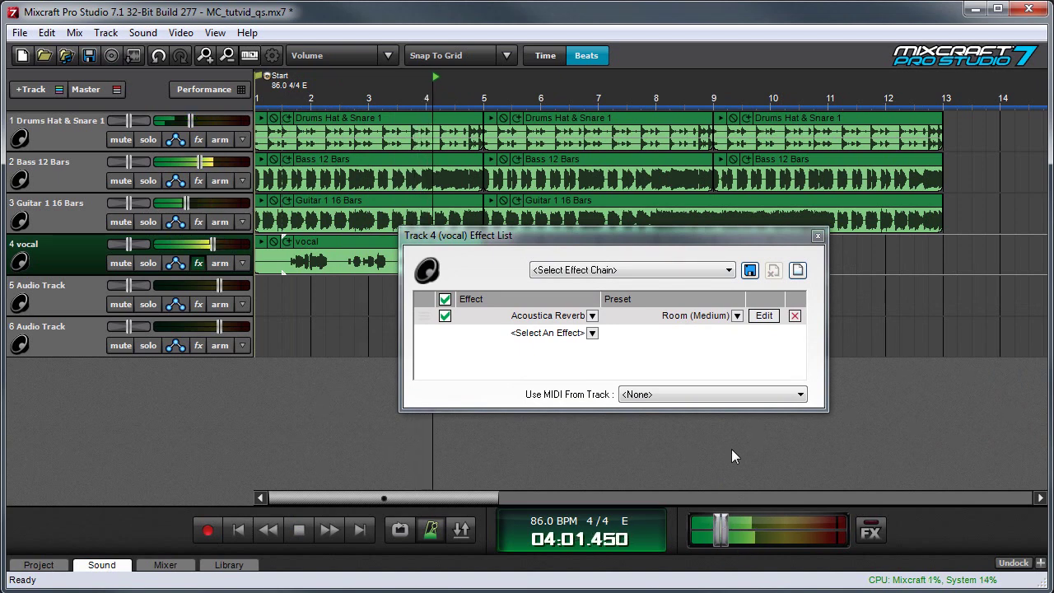
{"action": "left_click", "coordinate": [736, 315]}
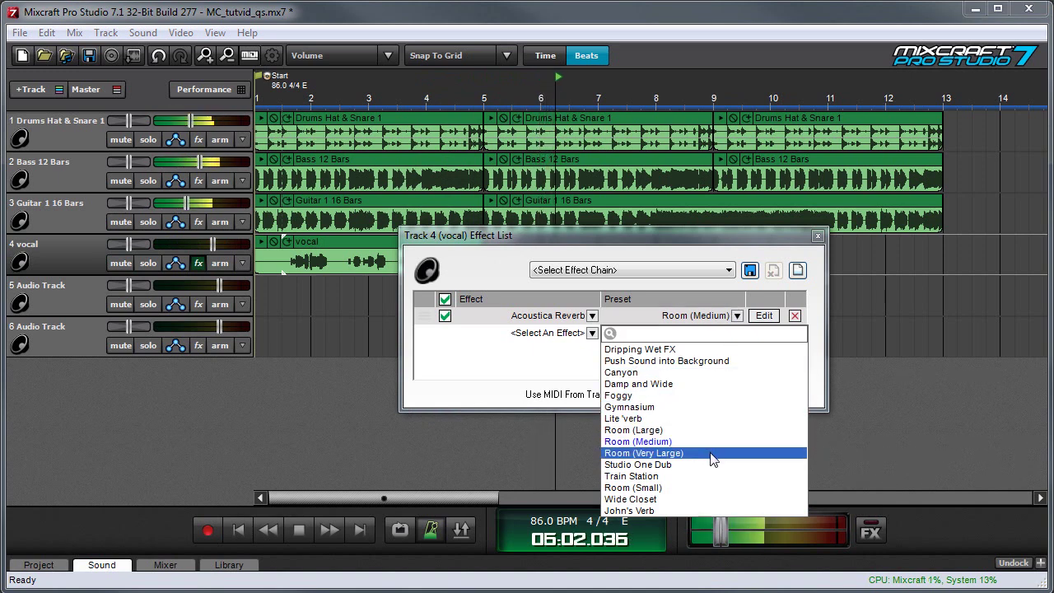
{"action": "left_click", "coordinate": [644, 452]}
{"action": "left_click", "coordinate": [282, 93]}
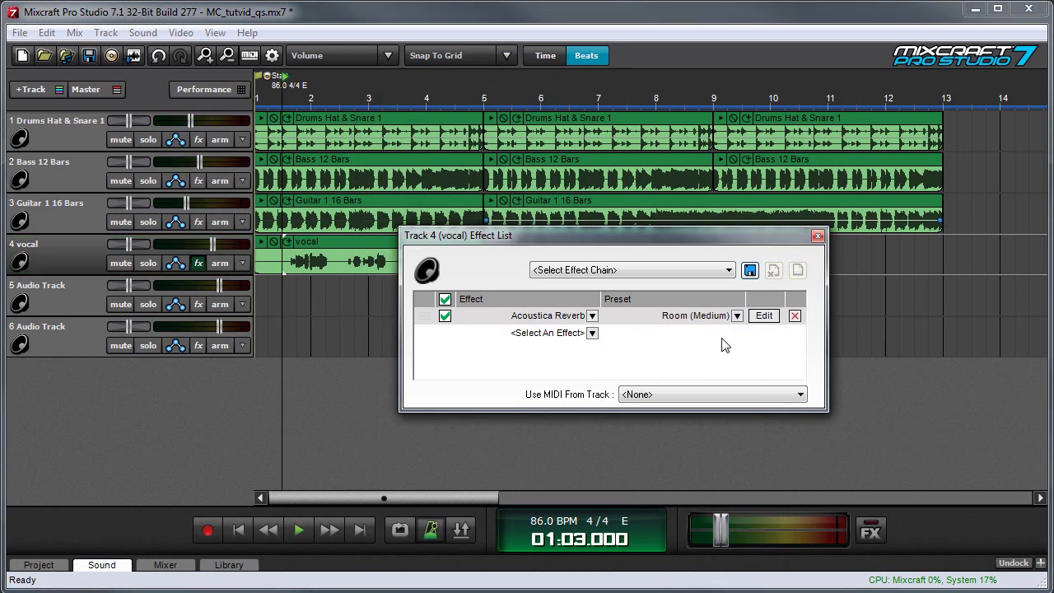
{"action": "left_click", "coordinate": [818, 235]}
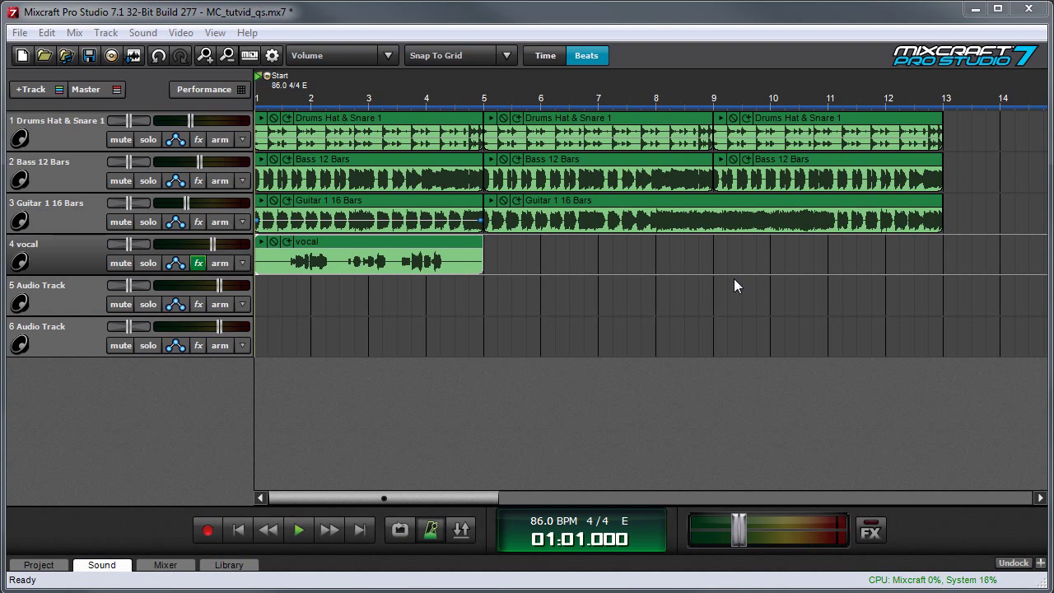
{"action": "left_click", "coordinate": [136, 56]}
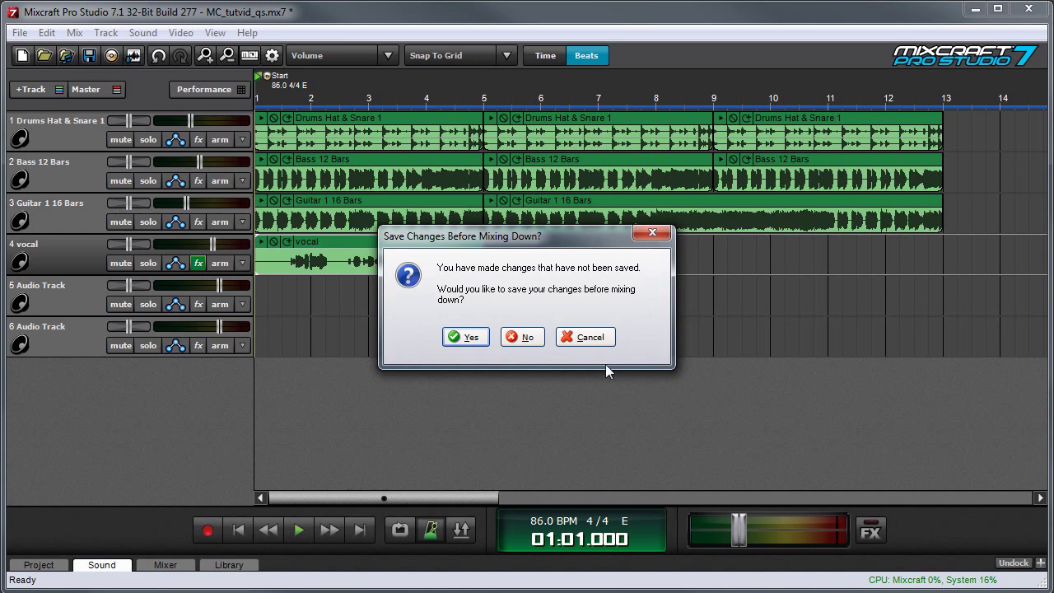
Save the project, then mix down pizzablues as a CD Quality 192 kbps stereo MP3 on the Desktop
{"action": "left_click", "coordinate": [465, 337]}
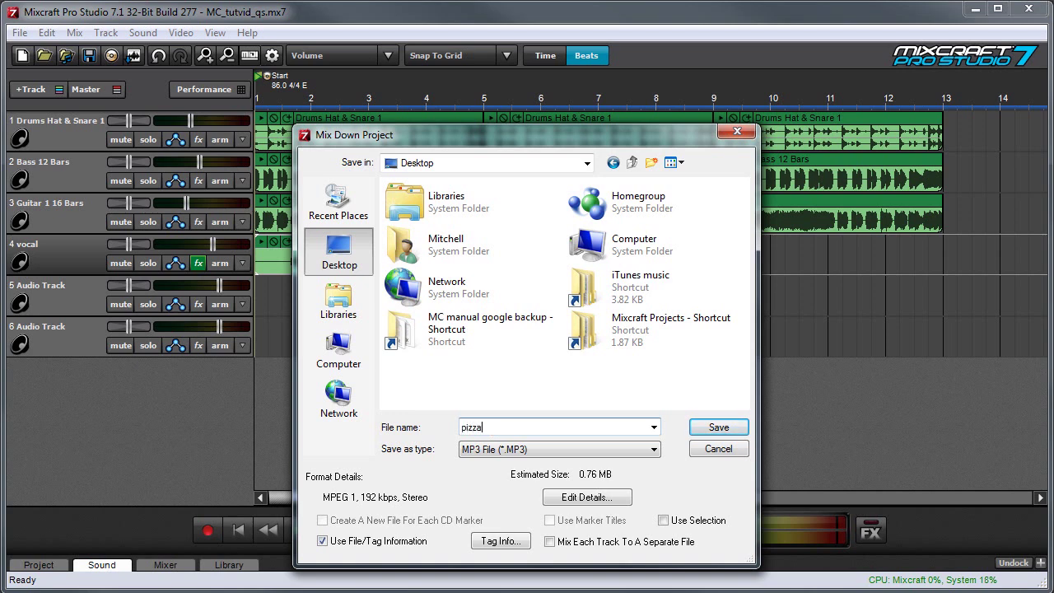
{"action": "left_click", "coordinate": [564, 451]}
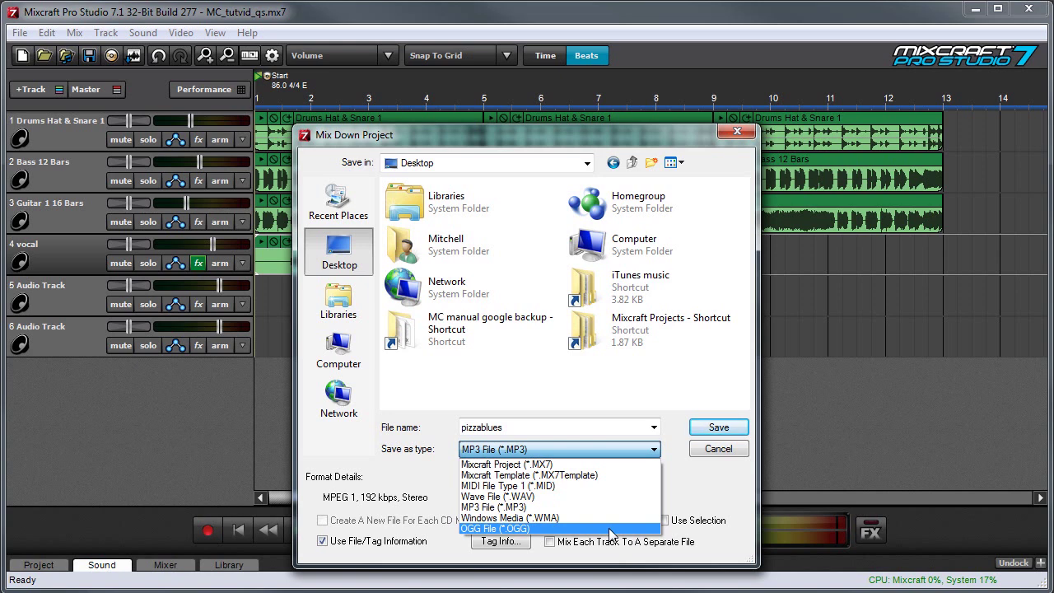
{"action": "left_click", "coordinate": [616, 507]}
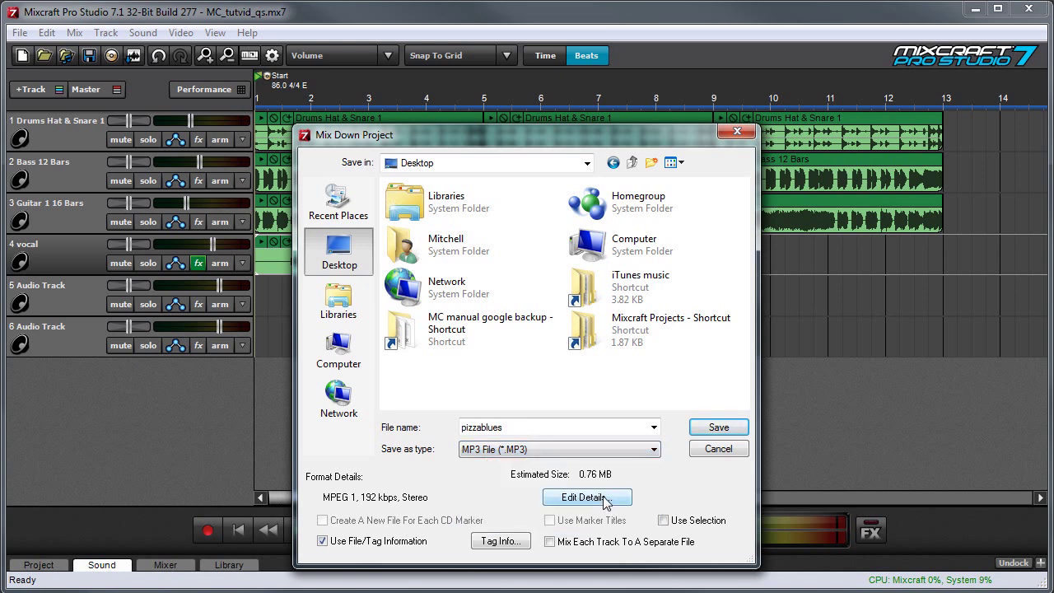
{"action": "left_click", "coordinate": [604, 498]}
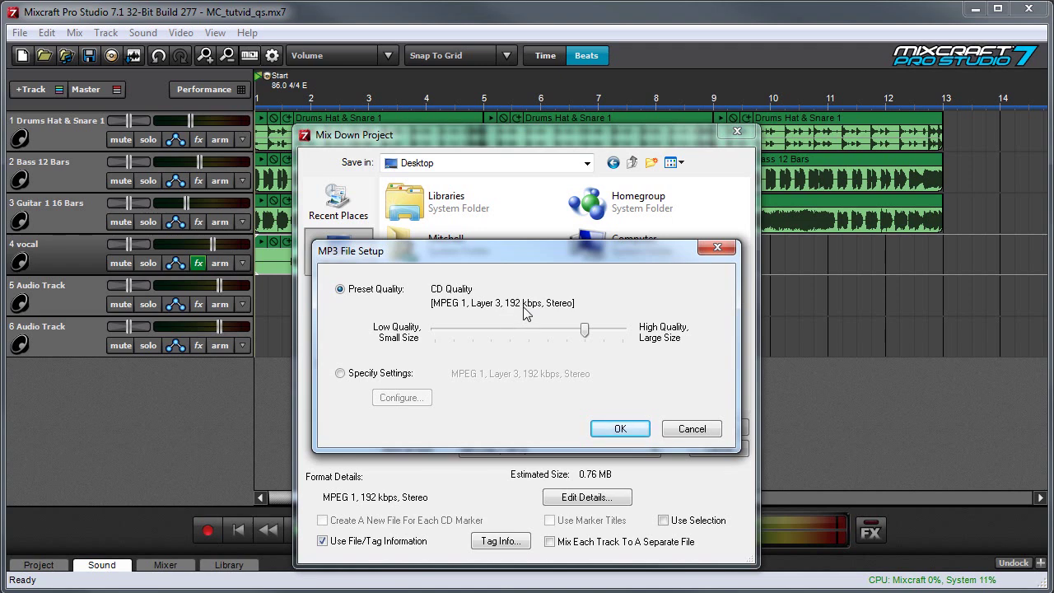
{"action": "left_click", "coordinate": [620, 431]}
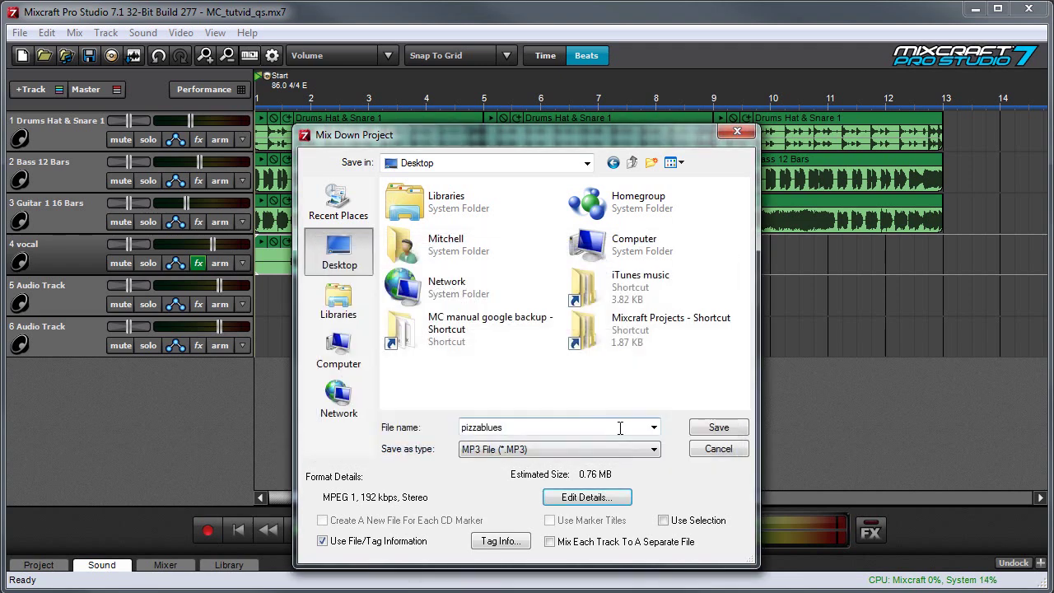
{"action": "left_click", "coordinate": [719, 427]}
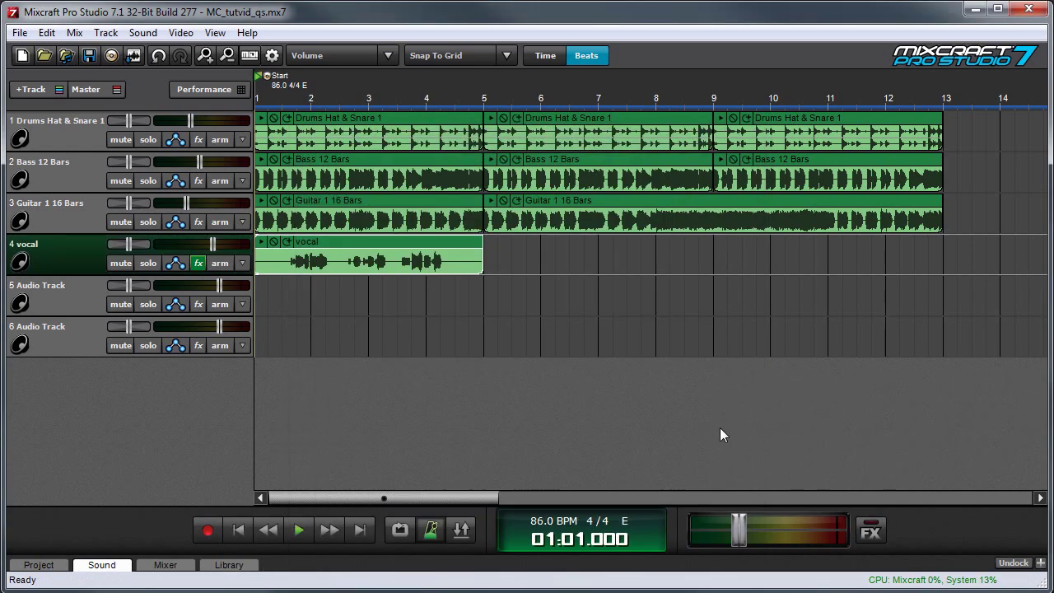
Play pizzablues.mp3 from the desktop in a media player, then save the project via File > Save
{"action": "left_click_drag", "start_coordinate": [580, 21], "coordinate": [598, 486]}
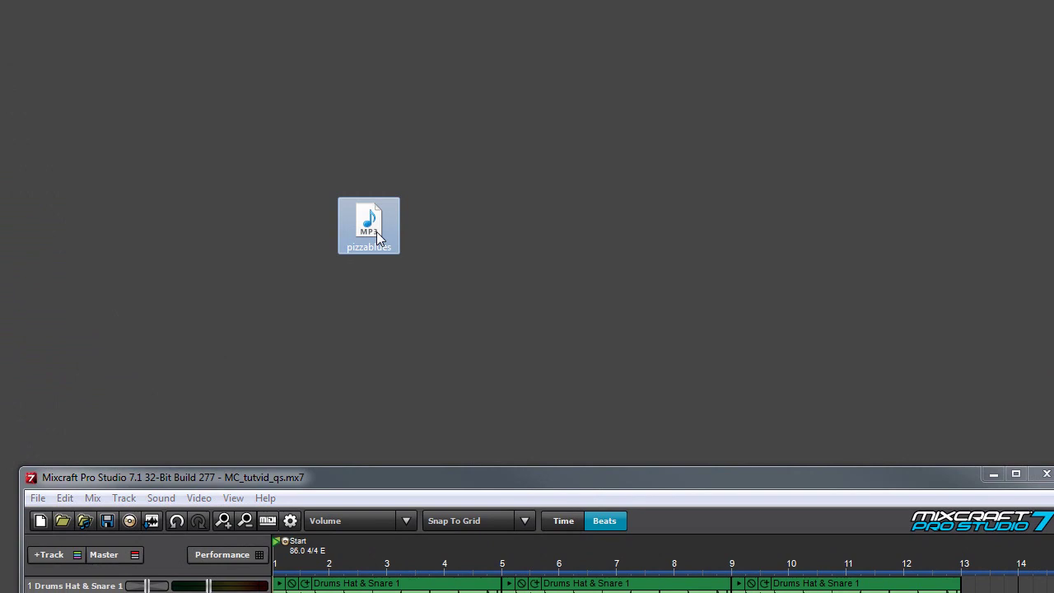
{"action": "left_click", "coordinate": [379, 236]}
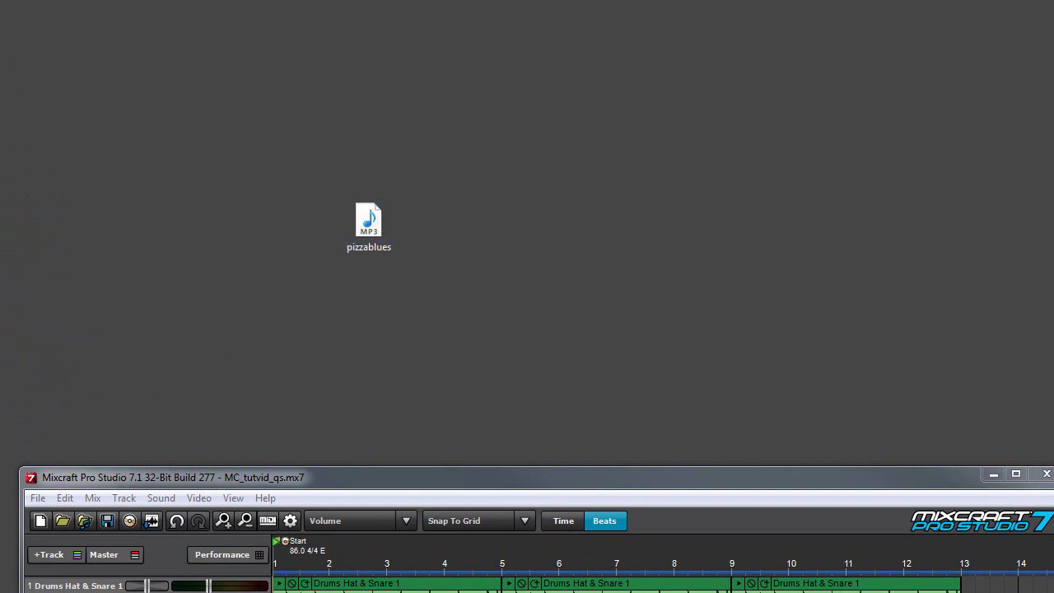
{"action": "double_click", "coordinate": [369, 228]}
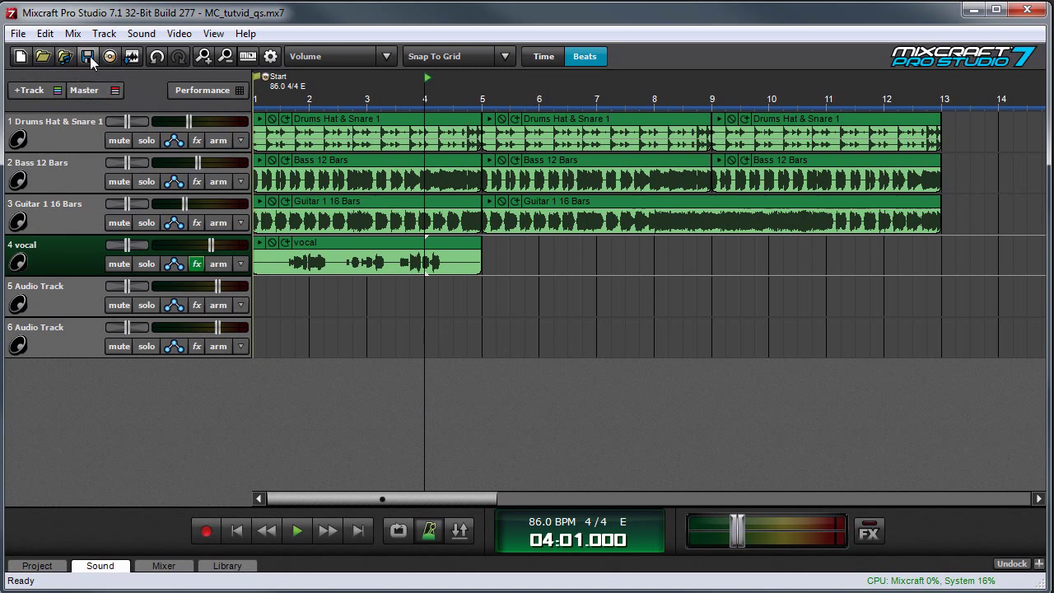
{"action": "left_click", "coordinate": [17, 34]}
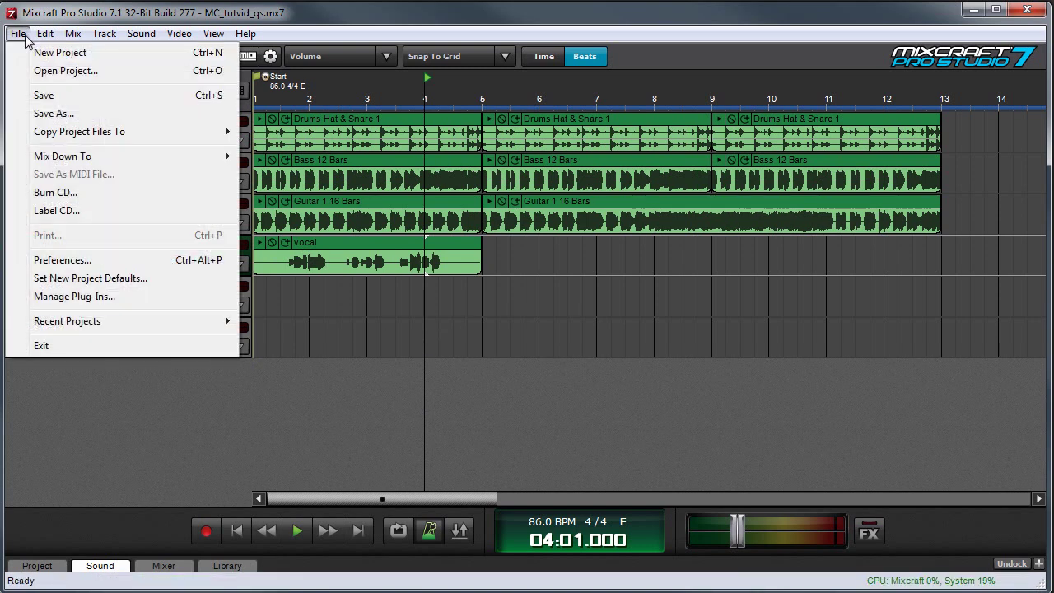
{"action": "left_click", "coordinate": [45, 95]}
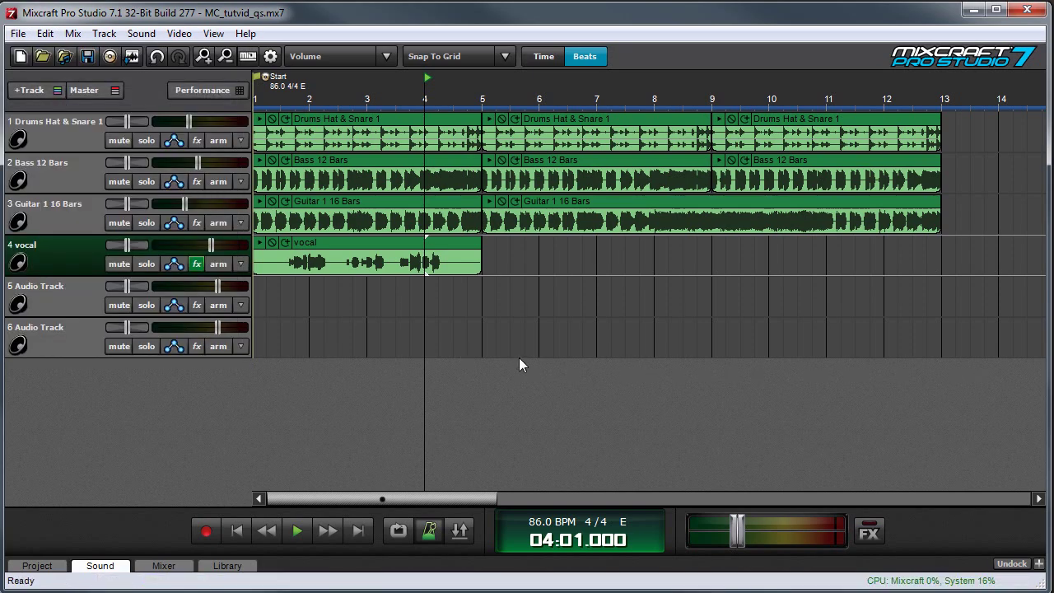